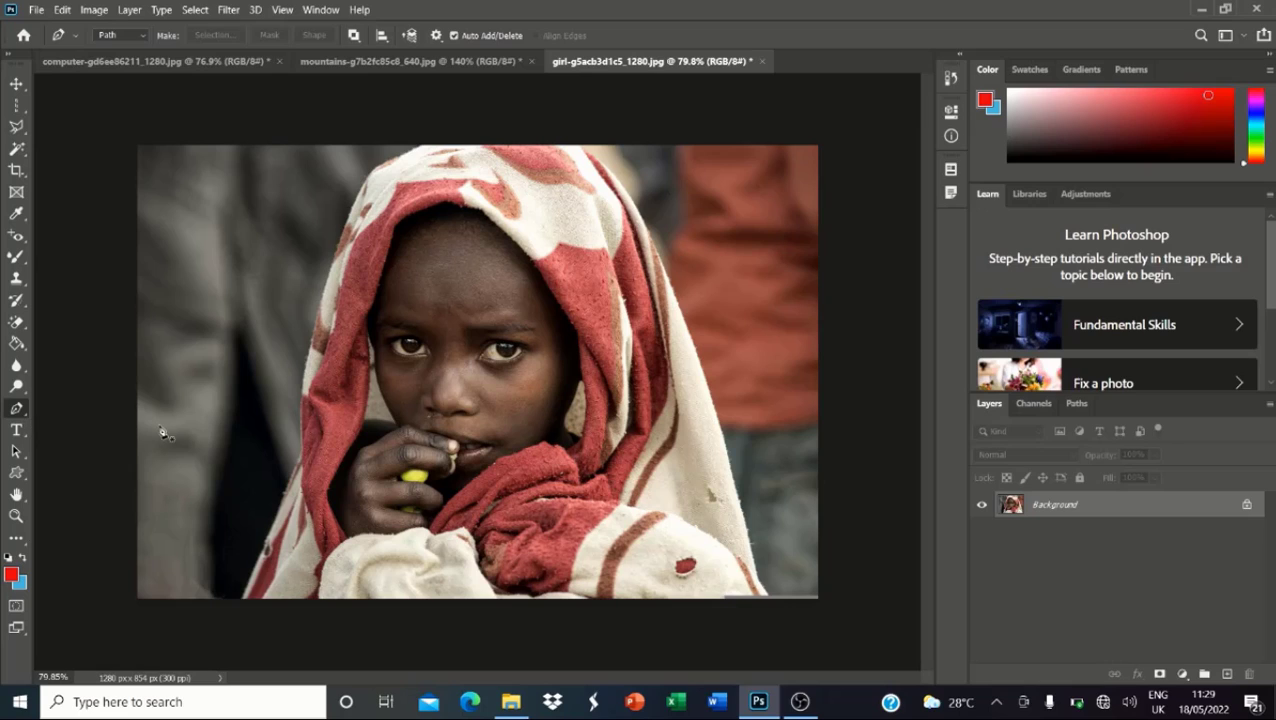
- Start a path with the Pen tool just below the photo, at the lower end of the shawl's right edge
{"action": "right_click", "coordinate": [20, 411]}
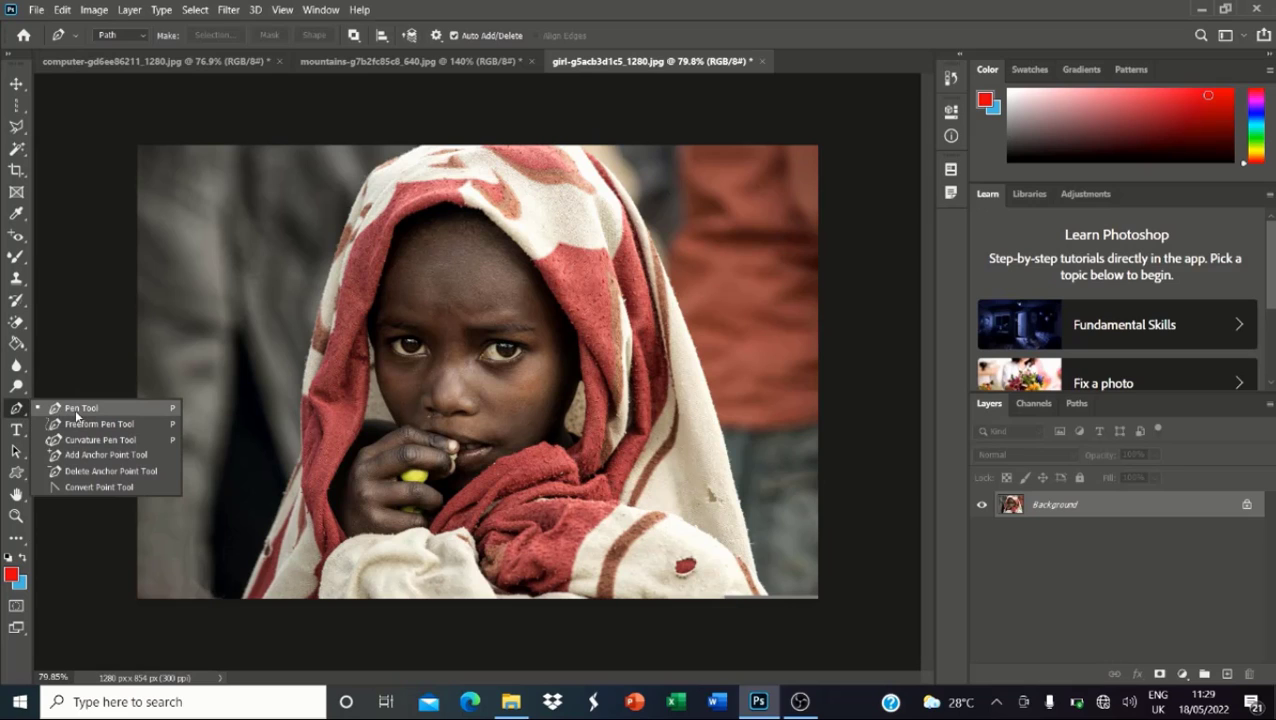
{"action": "left_click", "coordinate": [78, 412]}
{"action": "right_click", "coordinate": [18, 410]}
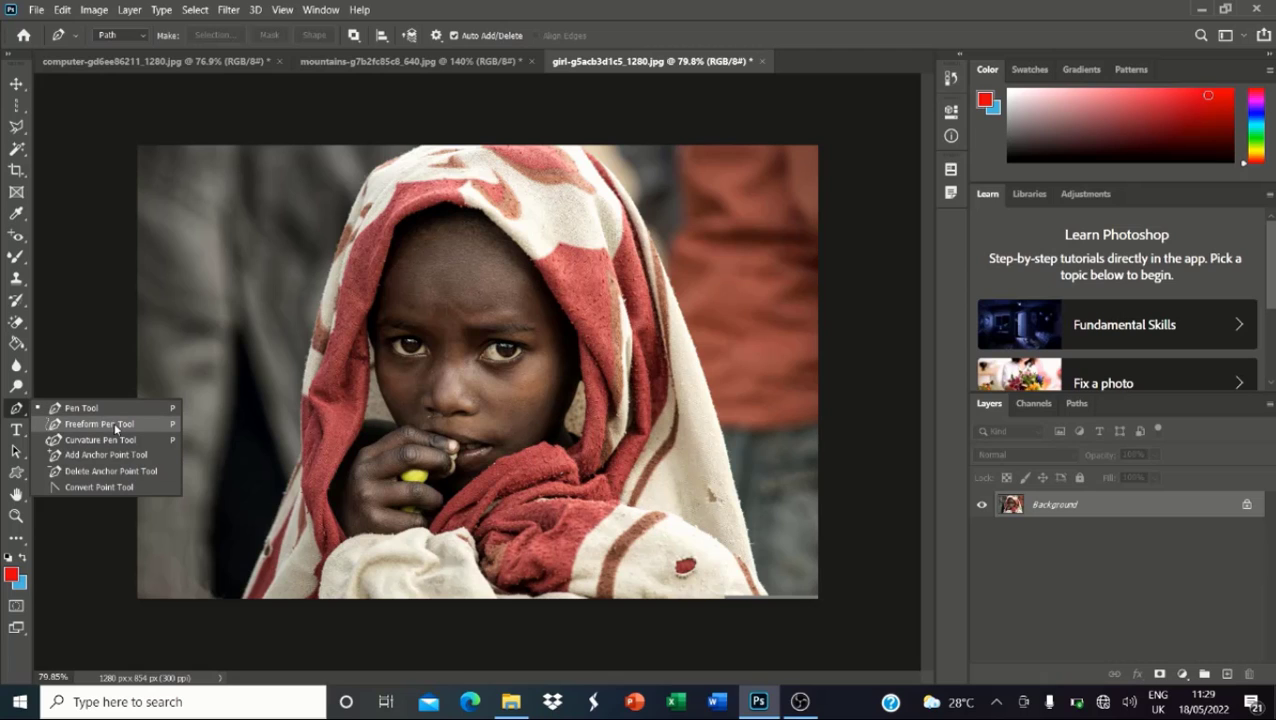
{"action": "left_click", "coordinate": [89, 410]}
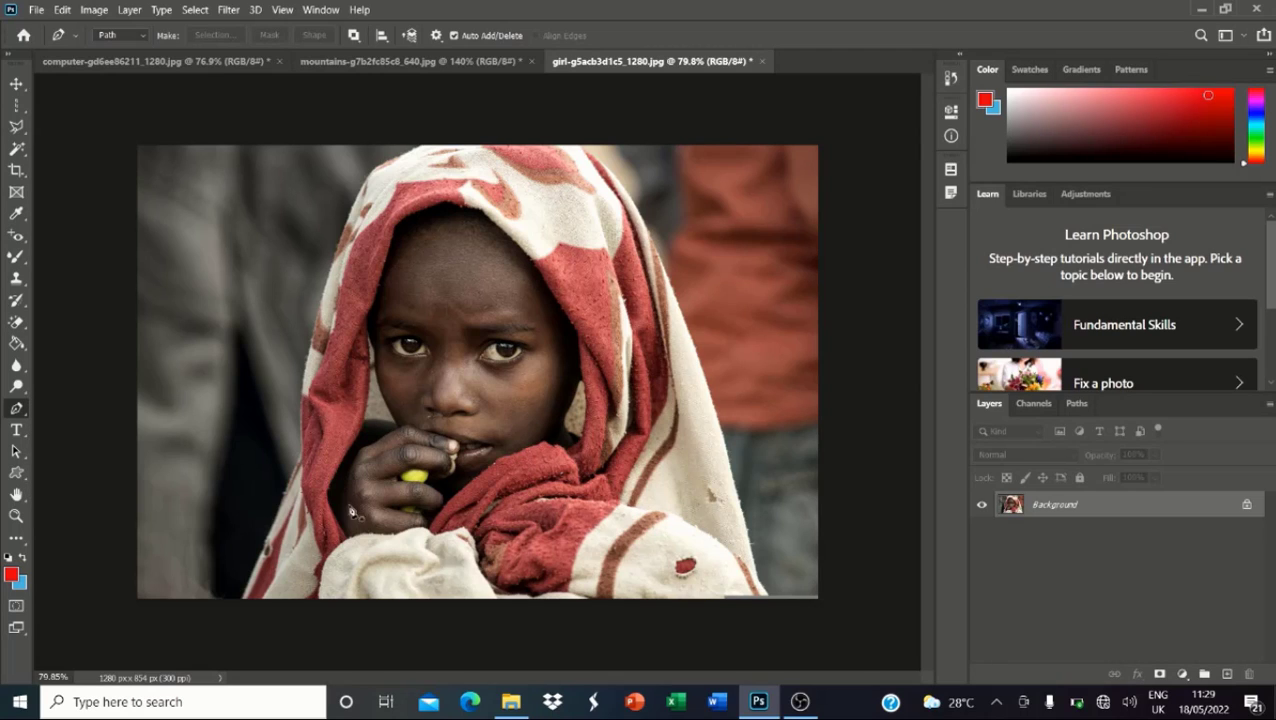
{"action": "scroll", "coordinate": [766, 404], "scroll_direction": "up", "scroll_amount": 2}
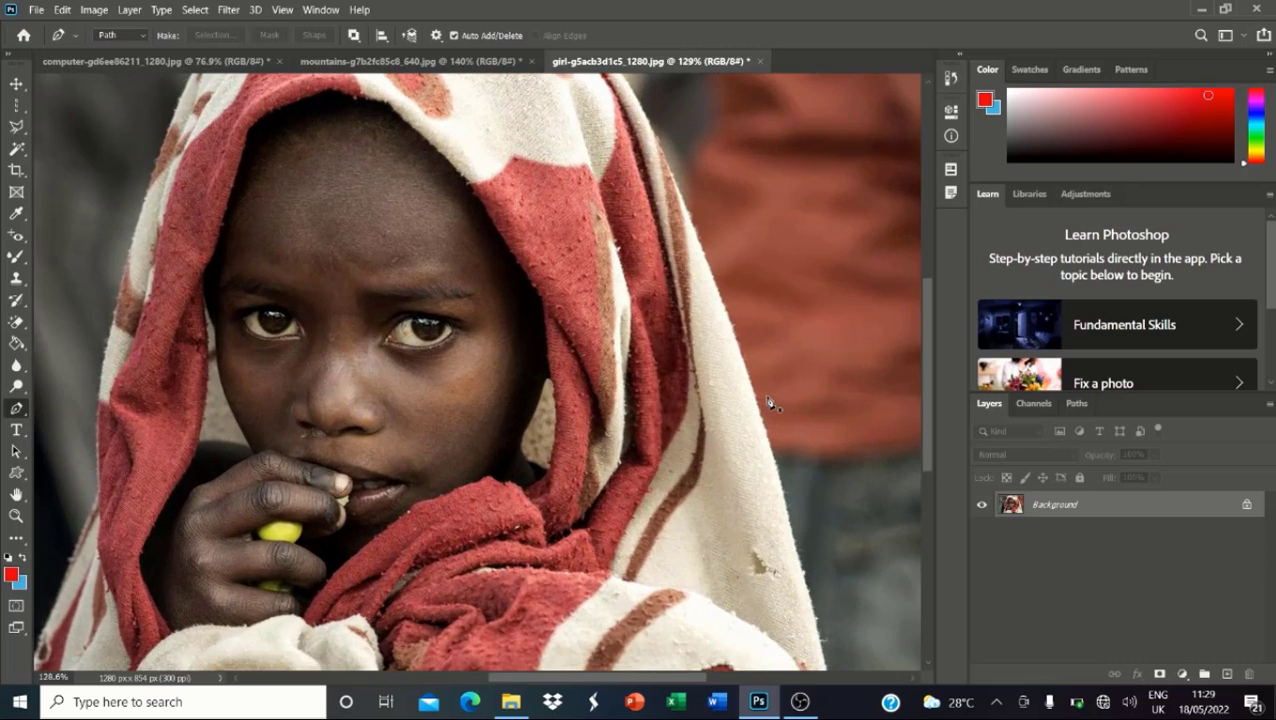
{"action": "scroll", "coordinate": [769, 403], "scroll_direction": "down", "scroll_amount": 2}
{"action": "scroll", "coordinate": [768, 405], "scroll_direction": "down", "scroll_amount": 2}
{"action": "scroll", "coordinate": [746, 547], "scroll_direction": "up", "scroll_amount": 4}
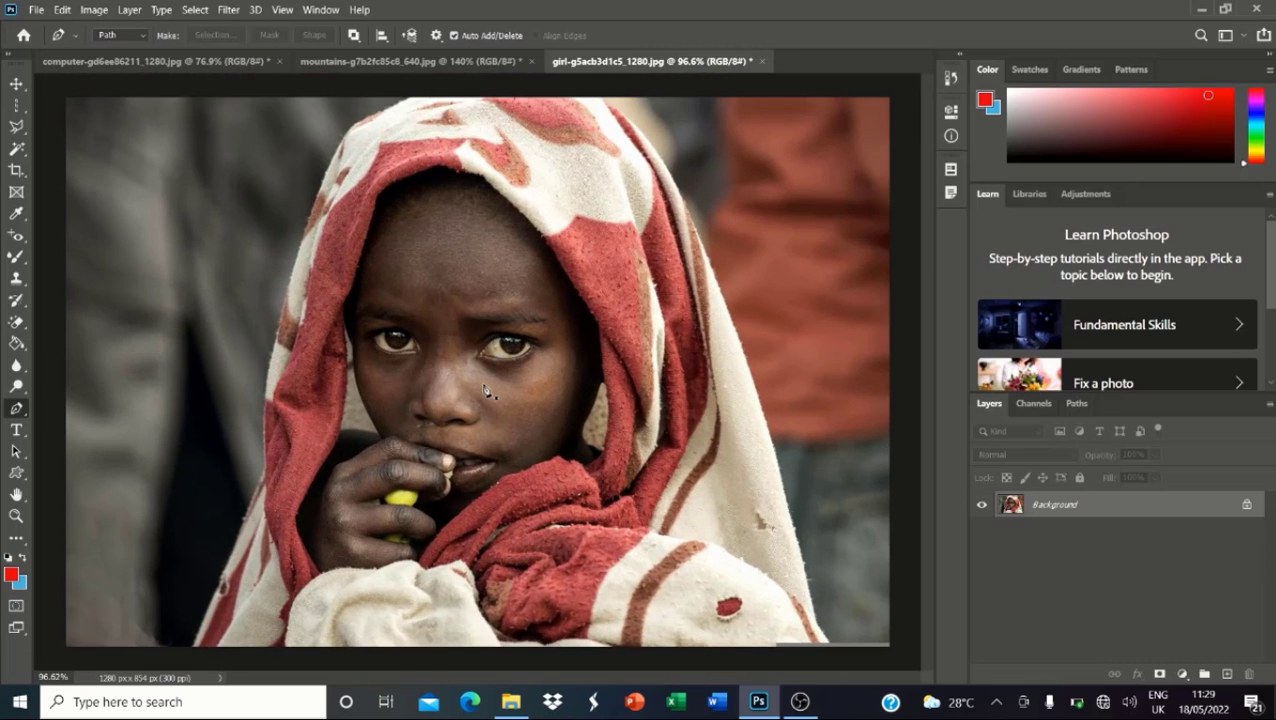
{"action": "scroll", "coordinate": [487, 391], "scroll_direction": "down", "scroll_amount": 2}
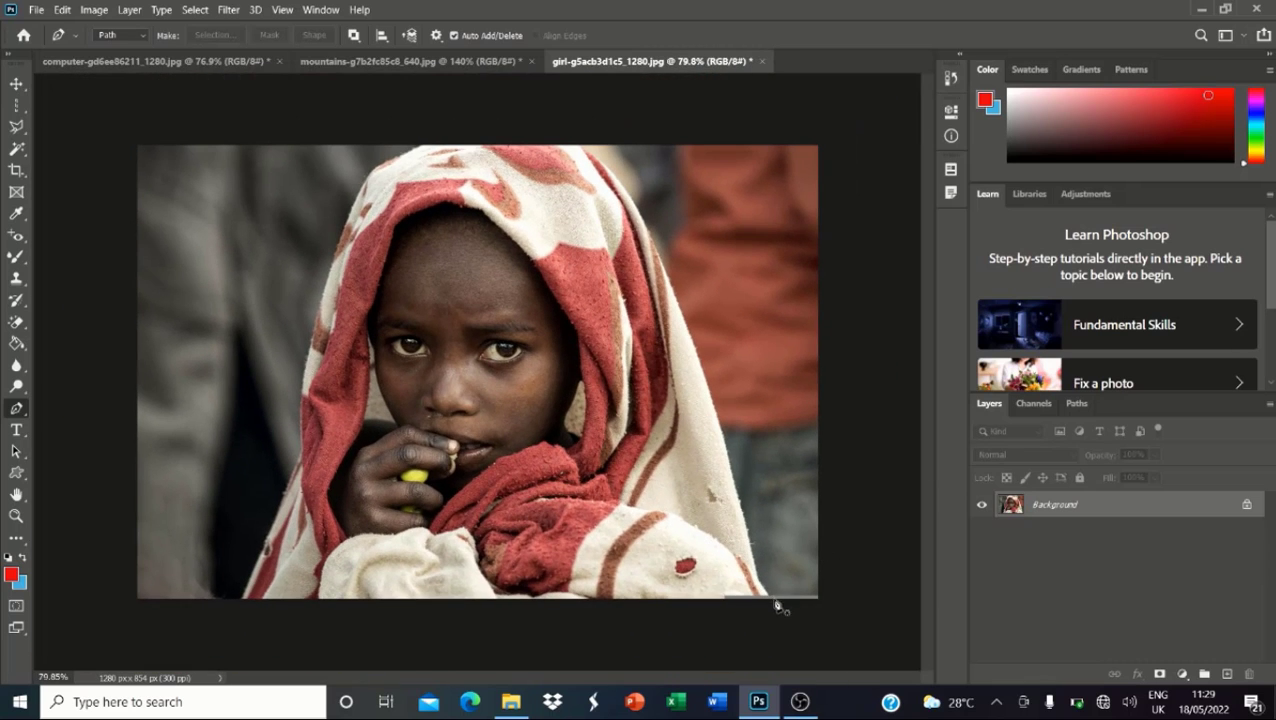
{"action": "scroll", "coordinate": [778, 607], "scroll_direction": "up", "scroll_amount": 2}
{"action": "left_click_drag", "start_coordinate": [929, 472], "coordinate": [931, 530]}
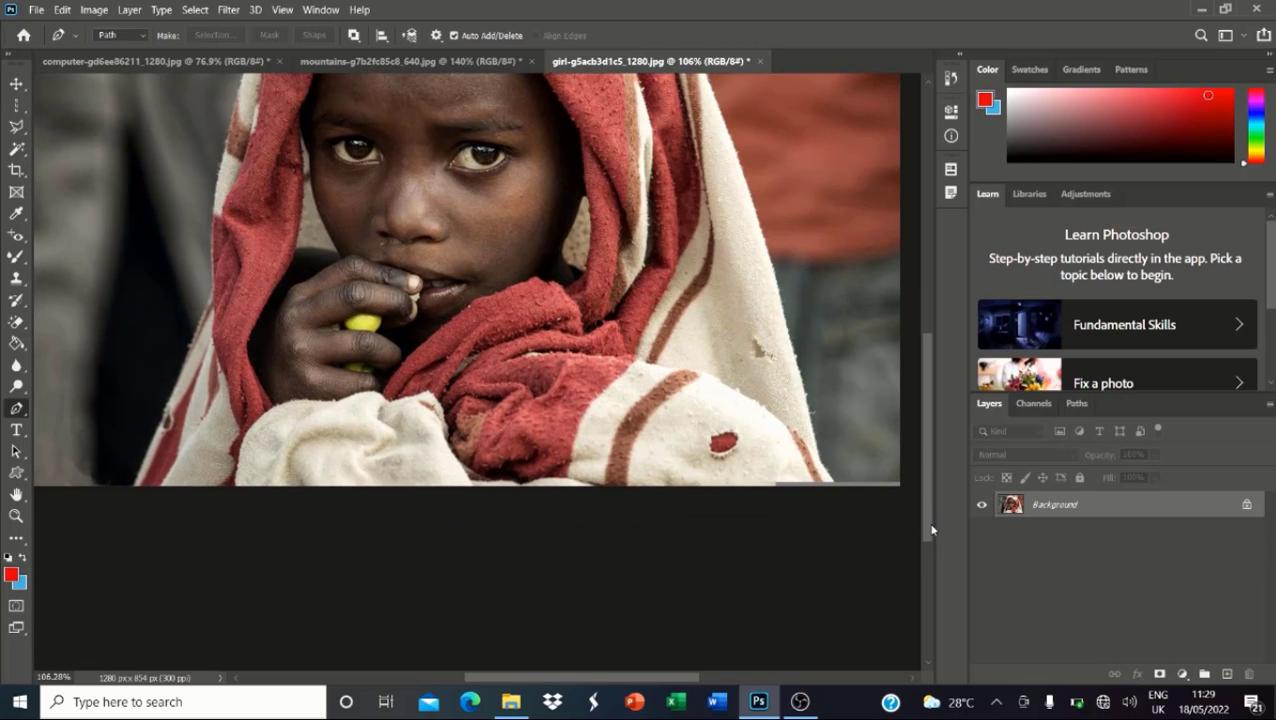
{"action": "scroll", "coordinate": [874, 521], "scroll_direction": "up", "scroll_amount": 3}
{"action": "left_click", "coordinate": [817, 507]}
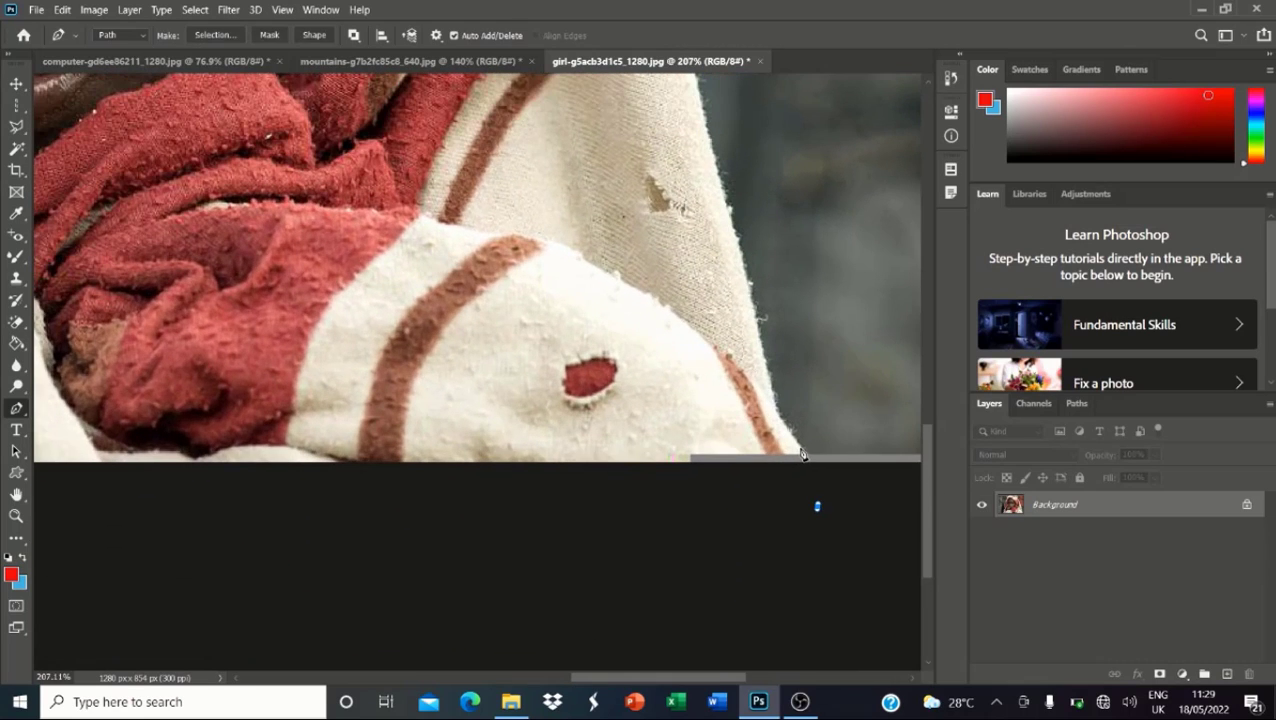
- Trace the shawl's right edge upward with curved anchor points, from the hem to beside the child's cheek
{"action": "left_click_drag", "start_coordinate": [789, 436], "coordinate": [768, 399]}
{"action": "left_click_drag", "start_coordinate": [730, 232], "coordinate": [722, 188]}
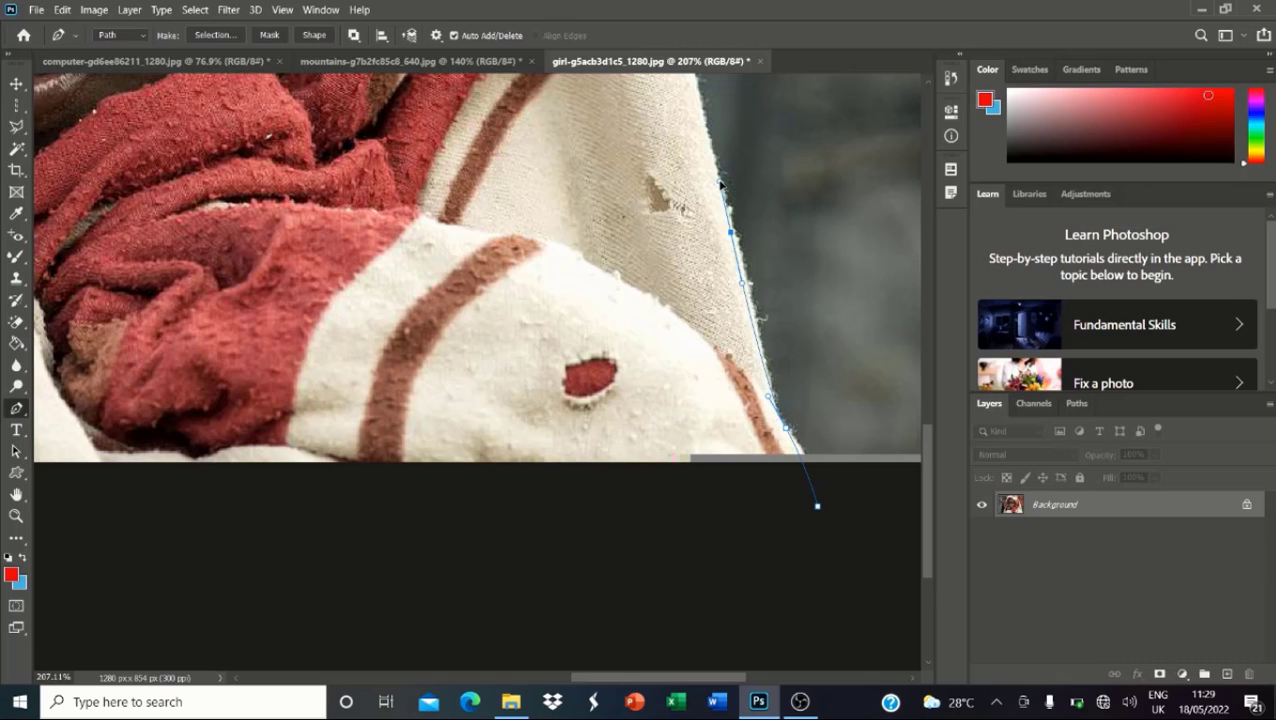
{"action": "scroll", "coordinate": [731, 344], "scroll_direction": "down", "scroll_amount": 5}
{"action": "scroll", "coordinate": [724, 230], "scroll_direction": "up", "scroll_amount": 2}
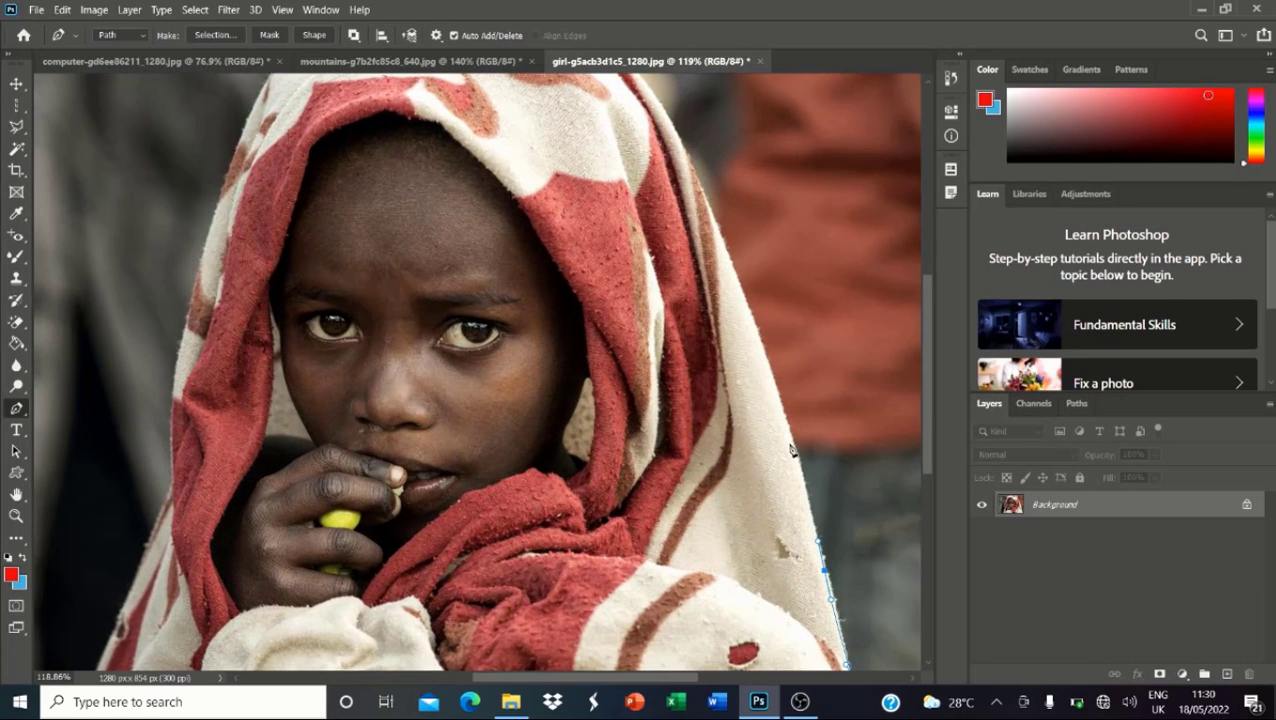
{"action": "left_click_drag", "start_coordinate": [790, 434], "coordinate": [773, 379]}
{"action": "left_click_drag", "start_coordinate": [721, 240], "coordinate": [707, 212]}
{"action": "scroll", "coordinate": [756, 325], "scroll_direction": "down", "scroll_amount": 4}
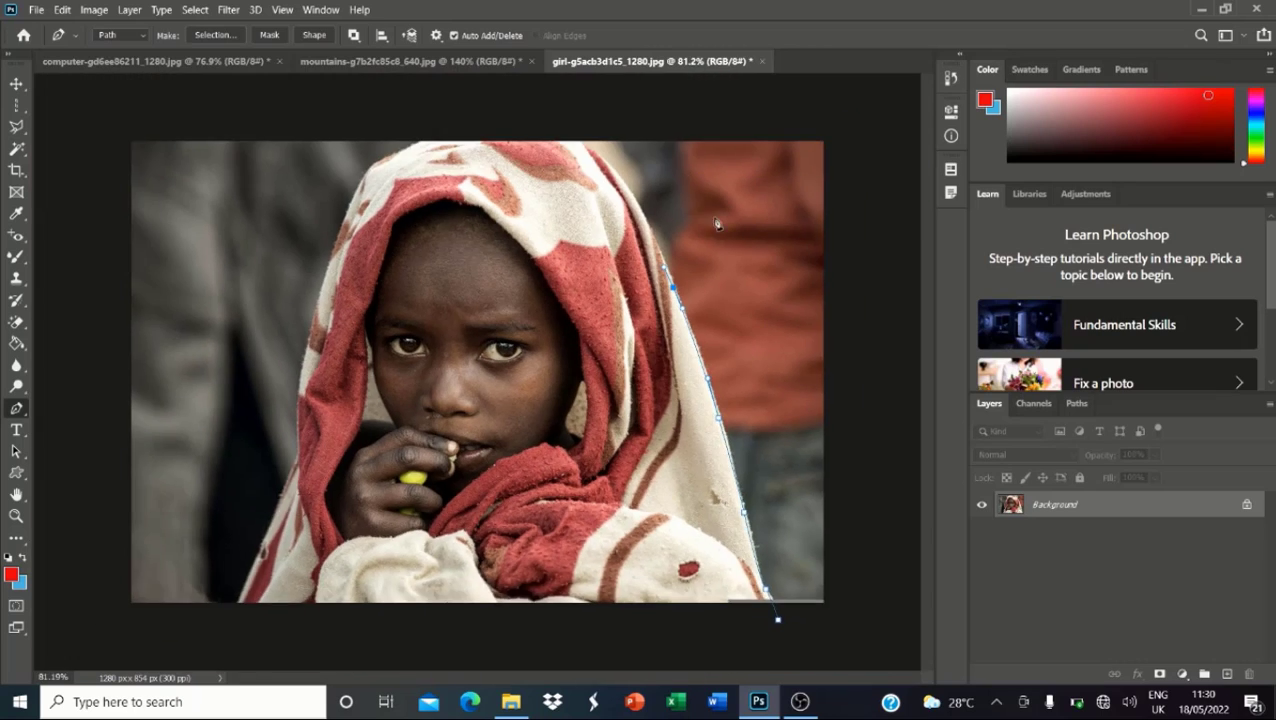
- Continue the path with curved anchor points around the hood's upper right edge to just above the photo's top border
{"action": "scroll", "coordinate": [716, 222], "scroll_direction": "up", "scroll_amount": 4}
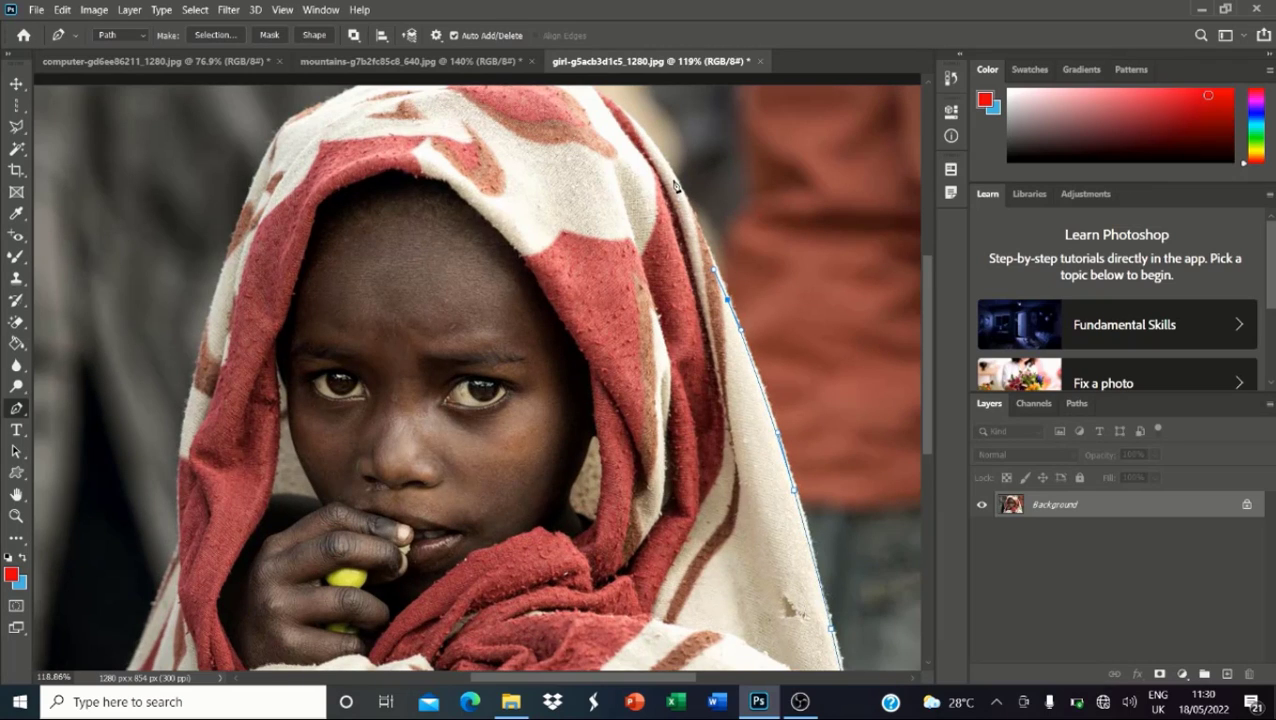
{"action": "left_click_drag", "start_coordinate": [672, 176], "coordinate": [646, 128]}
{"action": "scroll", "coordinate": [622, 134], "scroll_direction": "down", "scroll_amount": 4}
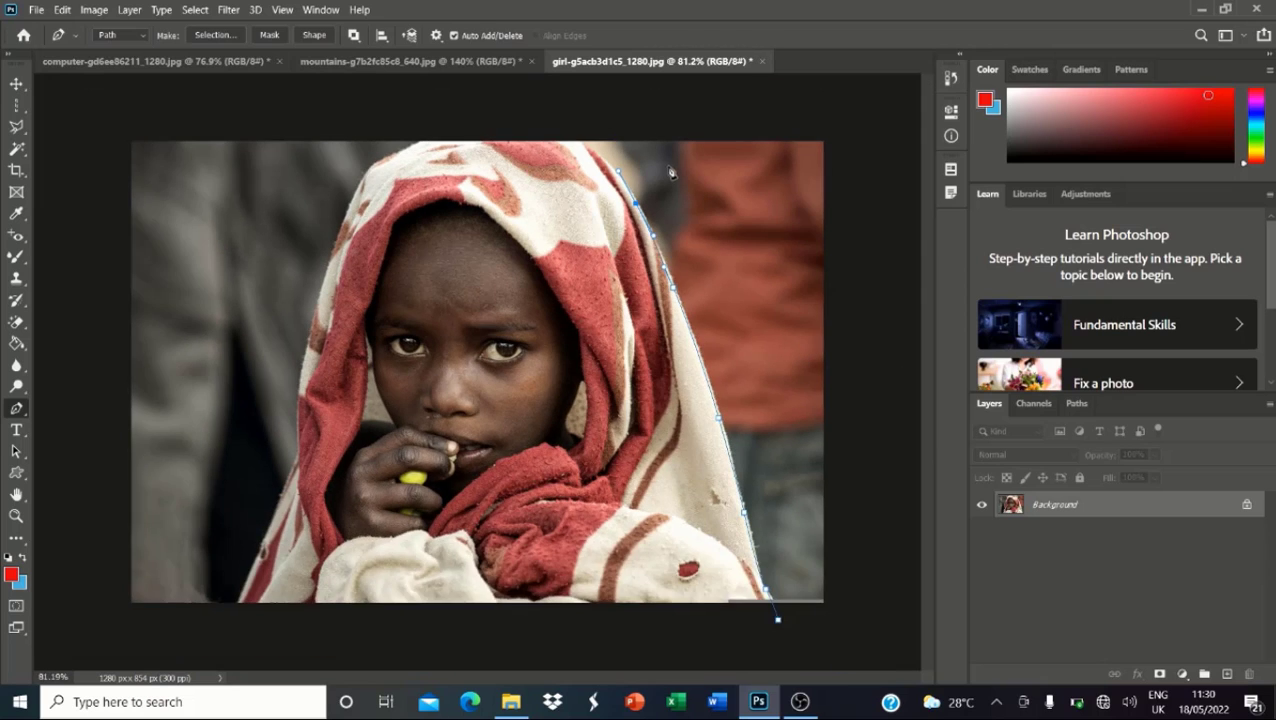
{"action": "scroll", "coordinate": [670, 170], "scroll_direction": "up", "scroll_amount": 5}
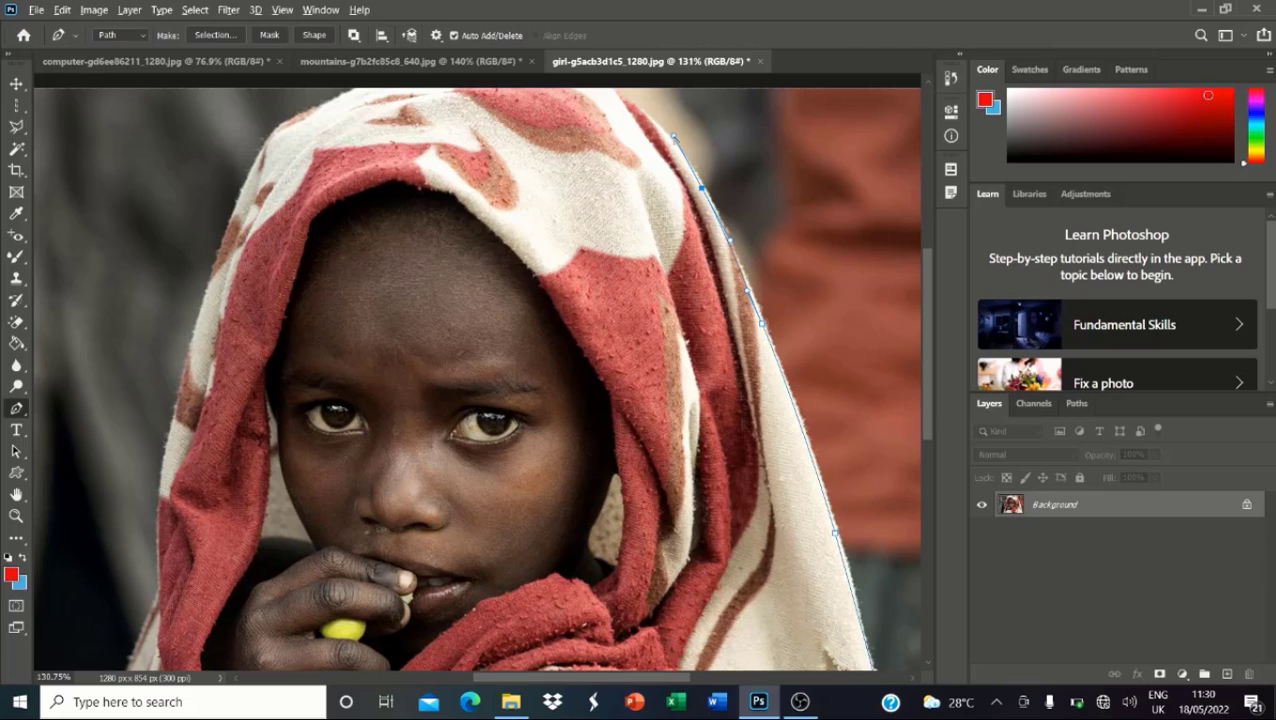
{"action": "left_click_drag", "start_coordinate": [673, 137], "coordinate": [668, 140]}
{"action": "scroll", "coordinate": [702, 230], "scroll_direction": "down", "scroll_amount": 4}
{"action": "scroll", "coordinate": [695, 154], "scroll_direction": "up", "scroll_amount": 3}
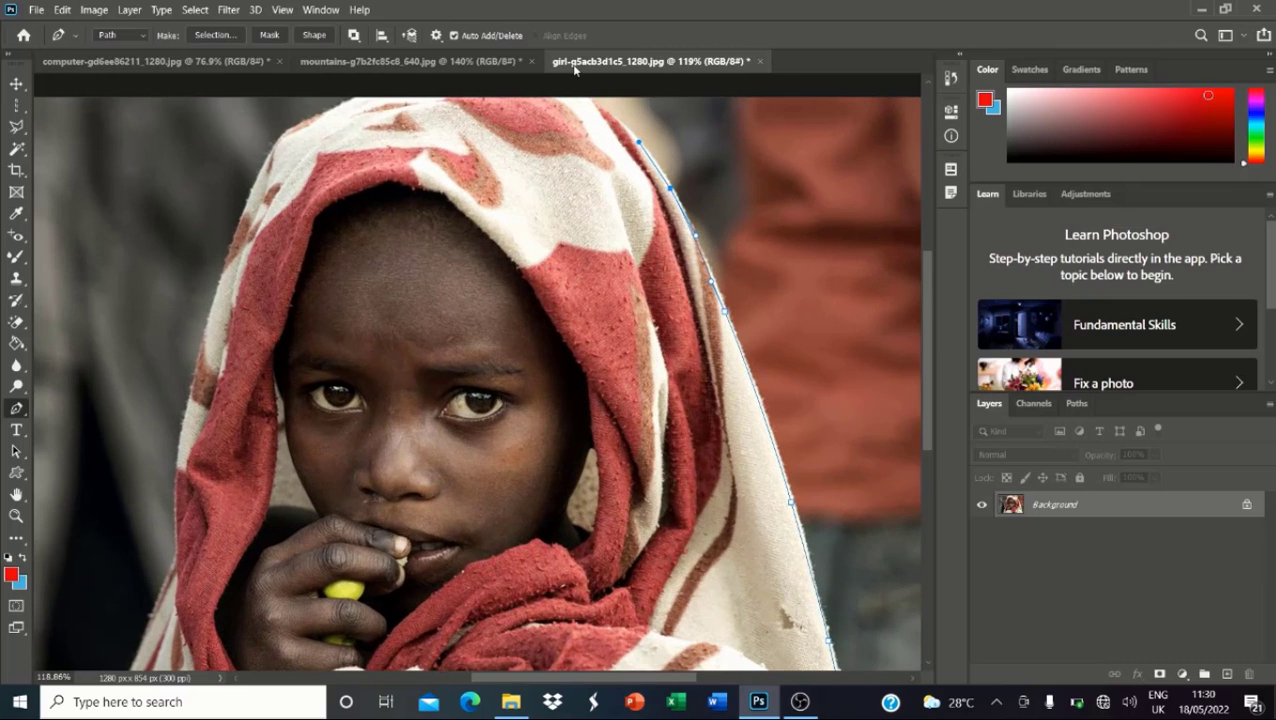
{"action": "left_click_drag", "start_coordinate": [578, 97], "coordinate": [553, 88]}
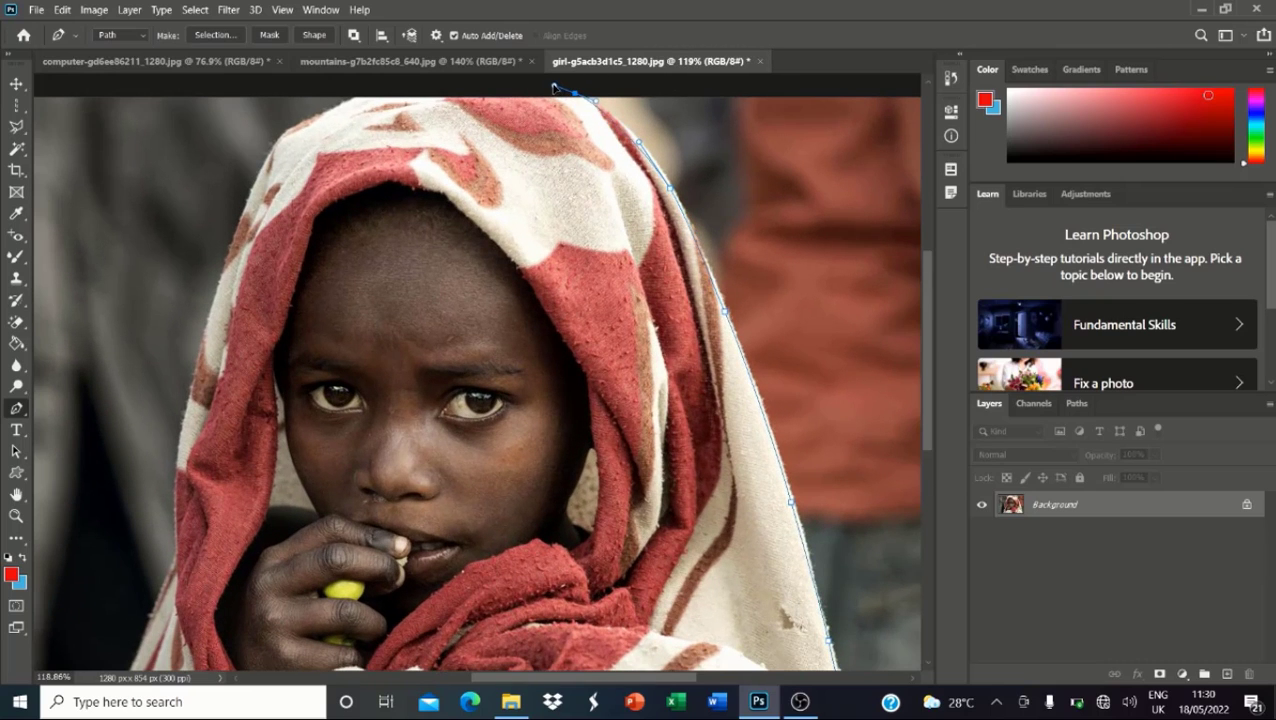
- Carry the path across the top of the hood and down its left edge with further anchor points
{"action": "left_click", "coordinate": [357, 89]}
{"action": "left_click", "coordinate": [288, 131]}
{"action": "left_click_drag", "start_coordinate": [282, 136], "coordinate": [282, 132]}
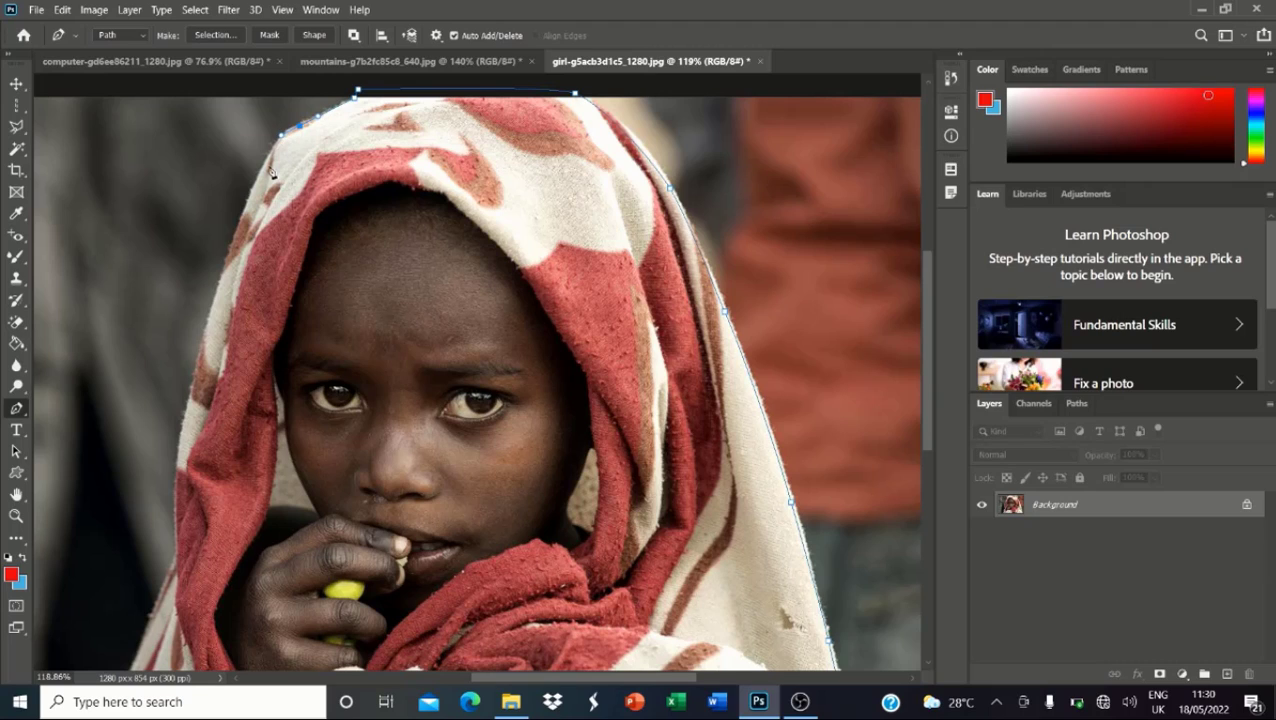
{"action": "left_click_drag", "start_coordinate": [251, 204], "coordinate": [238, 229]}
{"action": "left_click_drag", "start_coordinate": [196, 390], "coordinate": [186, 441]}
- Trace the shawl's lower left edge and close the path below the photo at its starting anchor point
{"action": "scroll", "coordinate": [212, 413], "scroll_direction": "down", "scroll_amount": 5}
{"action": "scroll", "coordinate": [272, 412], "scroll_direction": "up", "scroll_amount": 3}
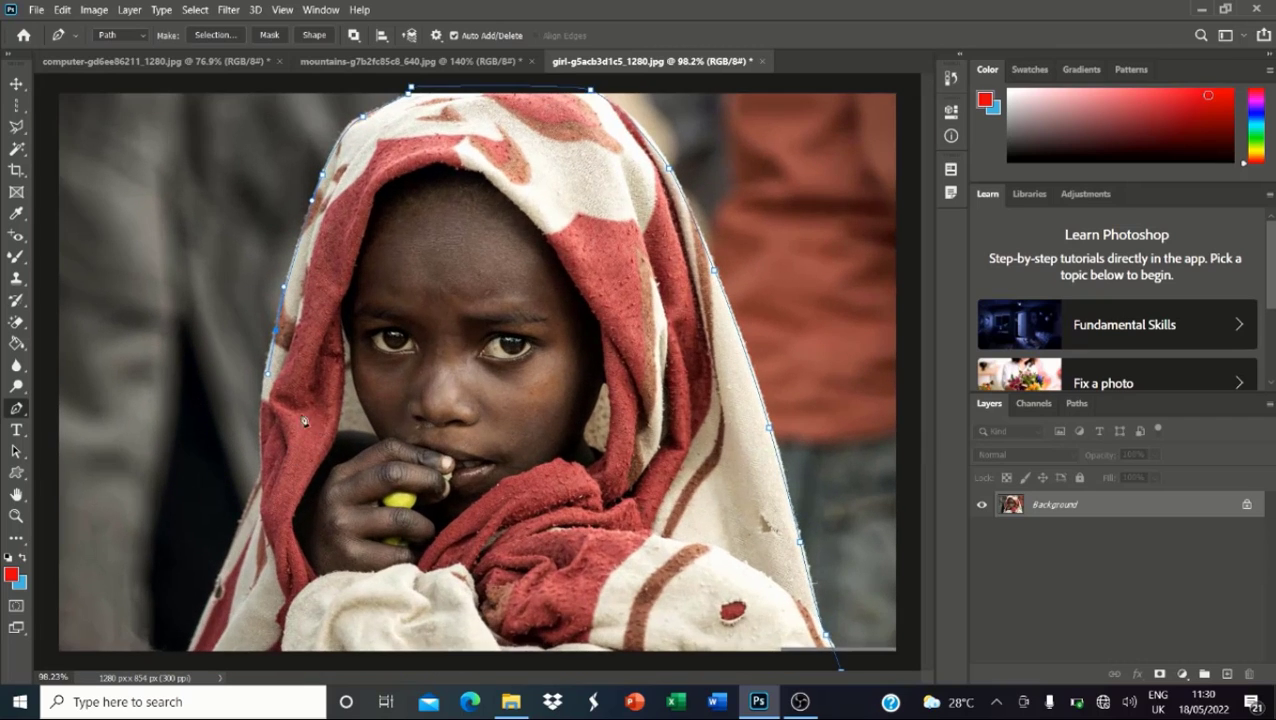
{"action": "left_click_drag", "start_coordinate": [264, 442], "coordinate": [265, 478]}
{"action": "left_click_drag", "start_coordinate": [216, 582], "coordinate": [203, 617]}
{"action": "scroll", "coordinate": [276, 587], "scroll_direction": "down", "scroll_amount": 4}
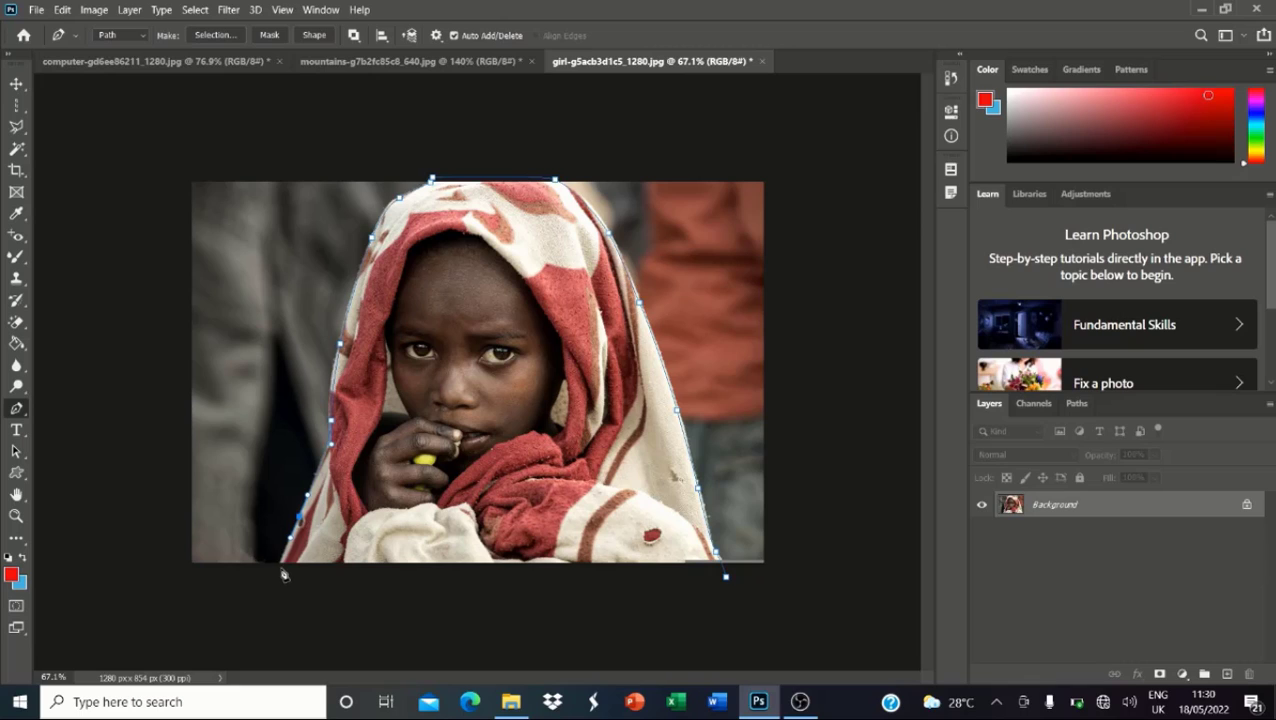
{"action": "left_click", "coordinate": [727, 579]}
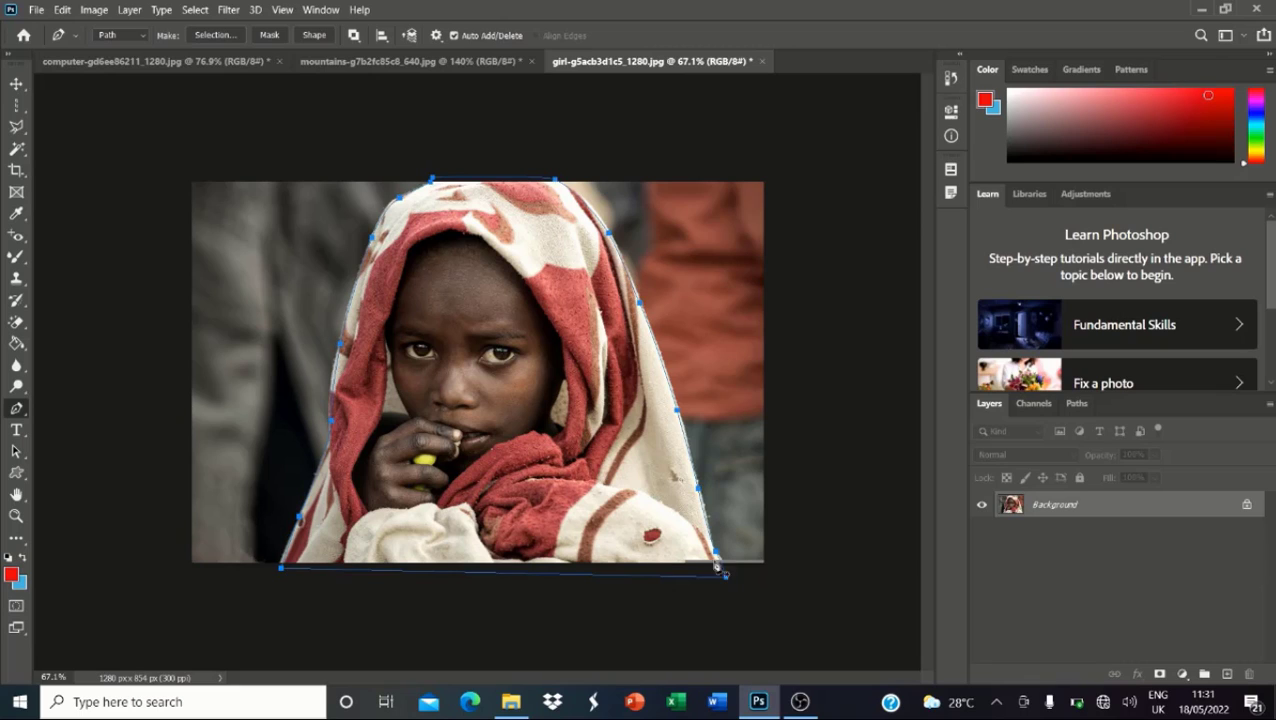
- Define a custom shape from the closed outline path, keeping the suggested name
{"action": "right_click", "coordinate": [540, 403]}
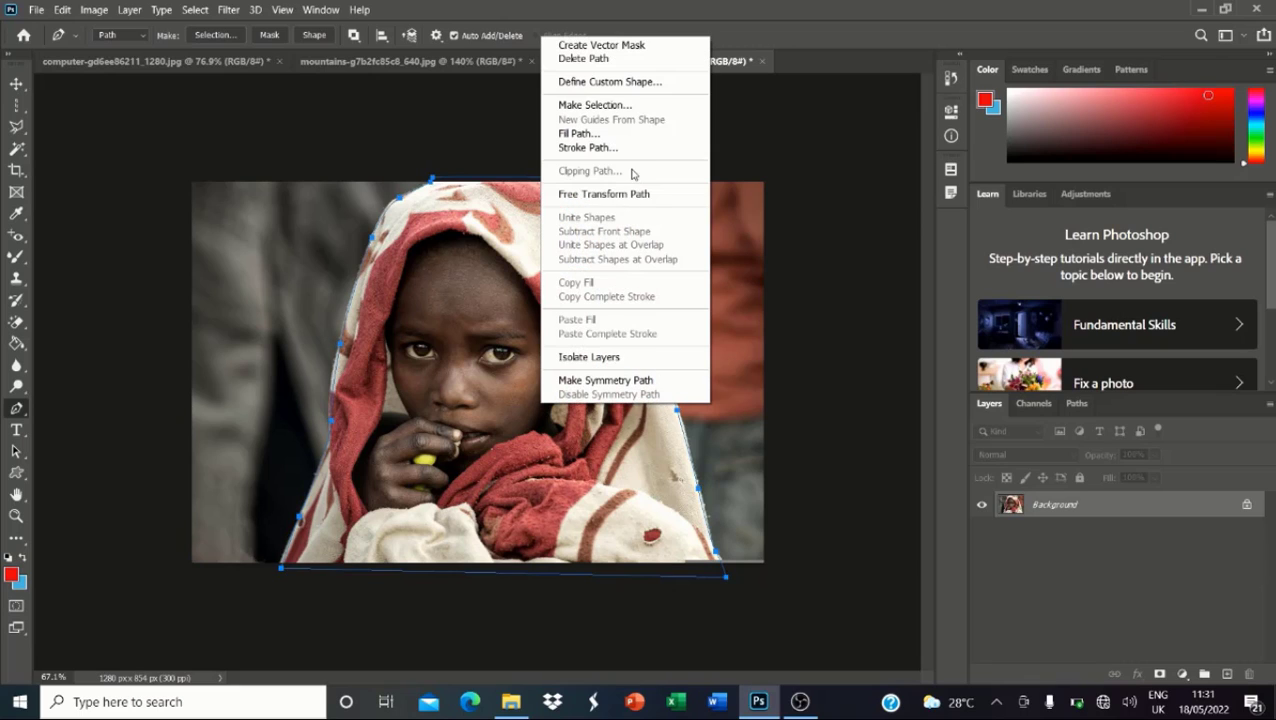
{"action": "left_click", "coordinate": [610, 81]}
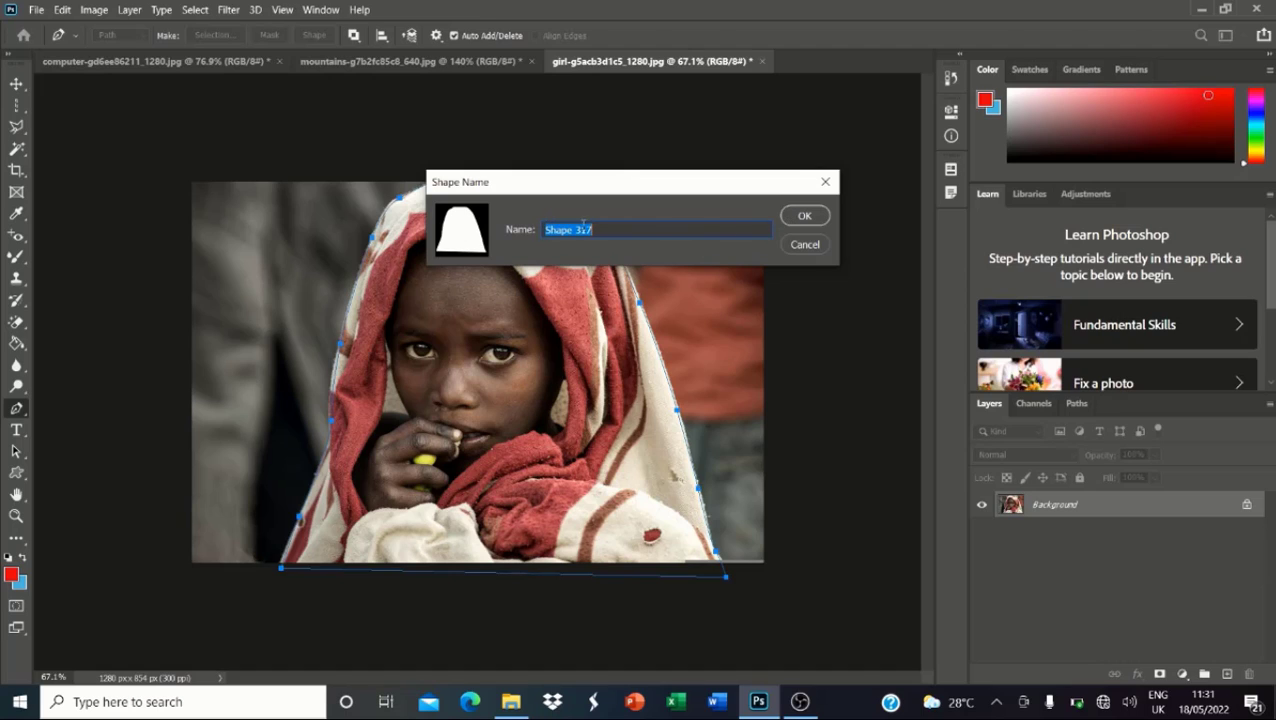
{"action": "left_click", "coordinate": [804, 216]}
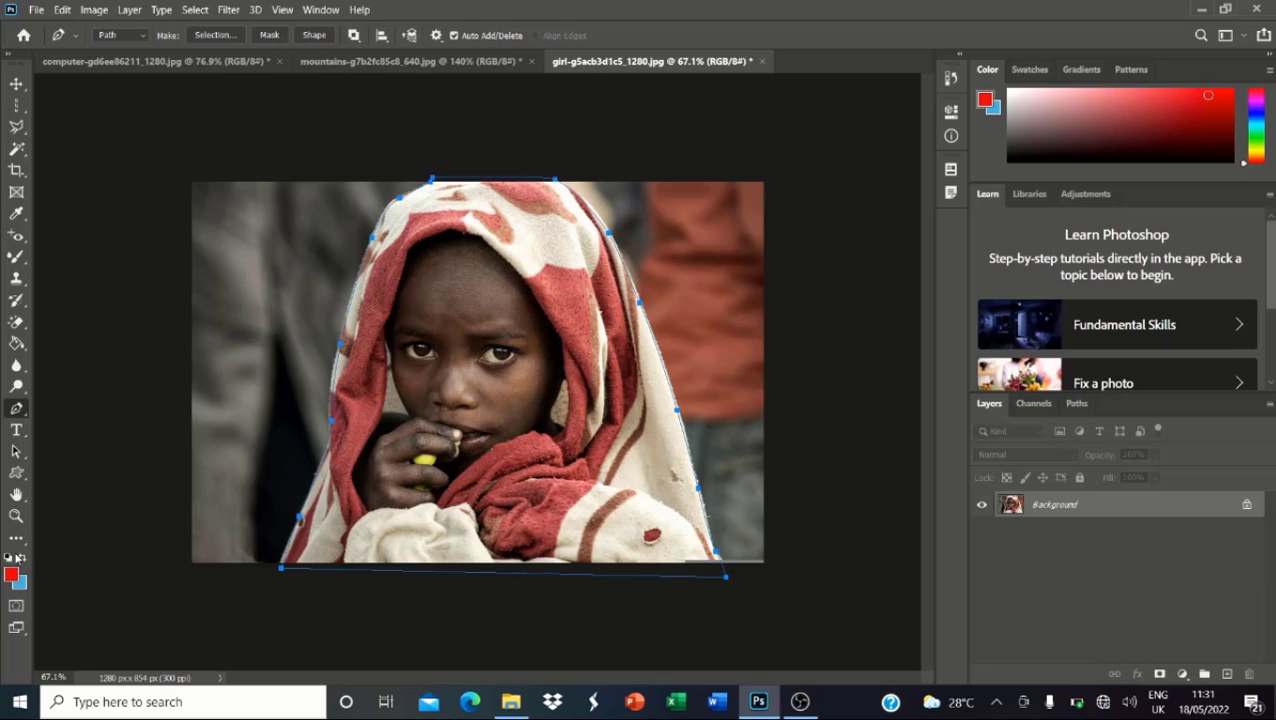
- Draw the newly defined custom shape, about 283 by 371 px, over the grey background left of the child
{"action": "left_click", "coordinate": [16, 472]}
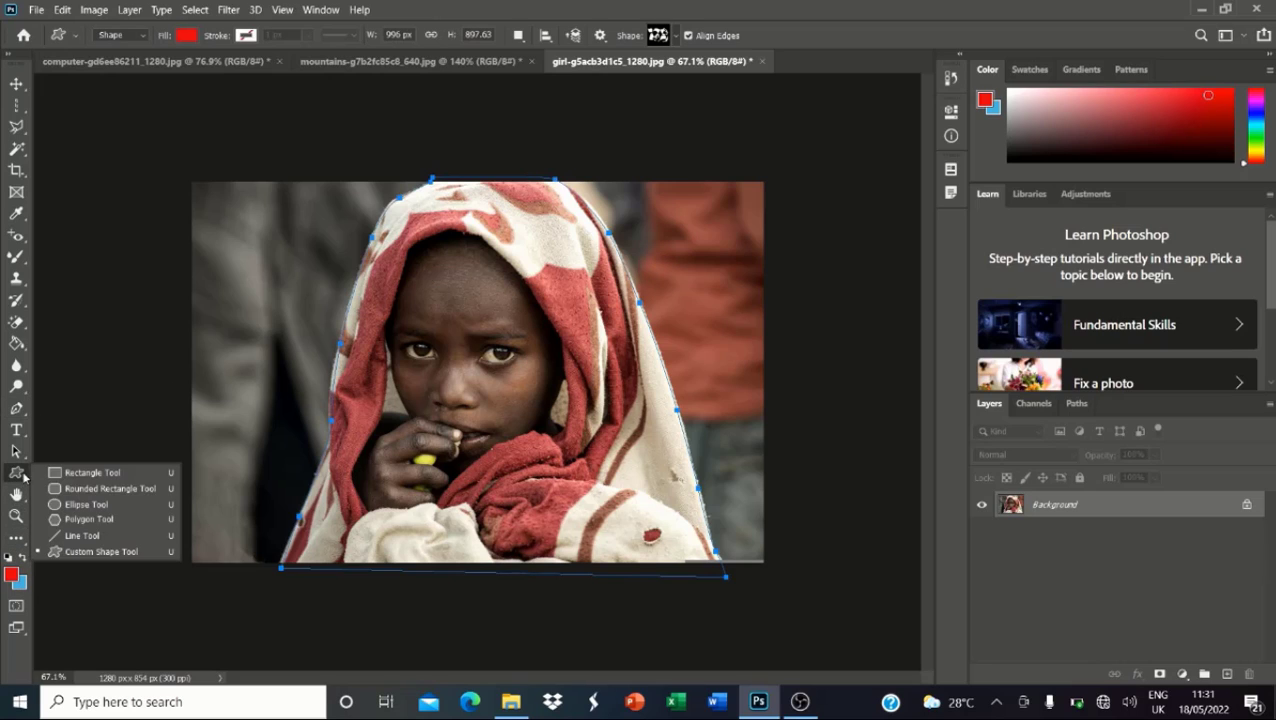
{"action": "left_click", "coordinate": [92, 553]}
{"action": "left_click", "coordinate": [677, 36]}
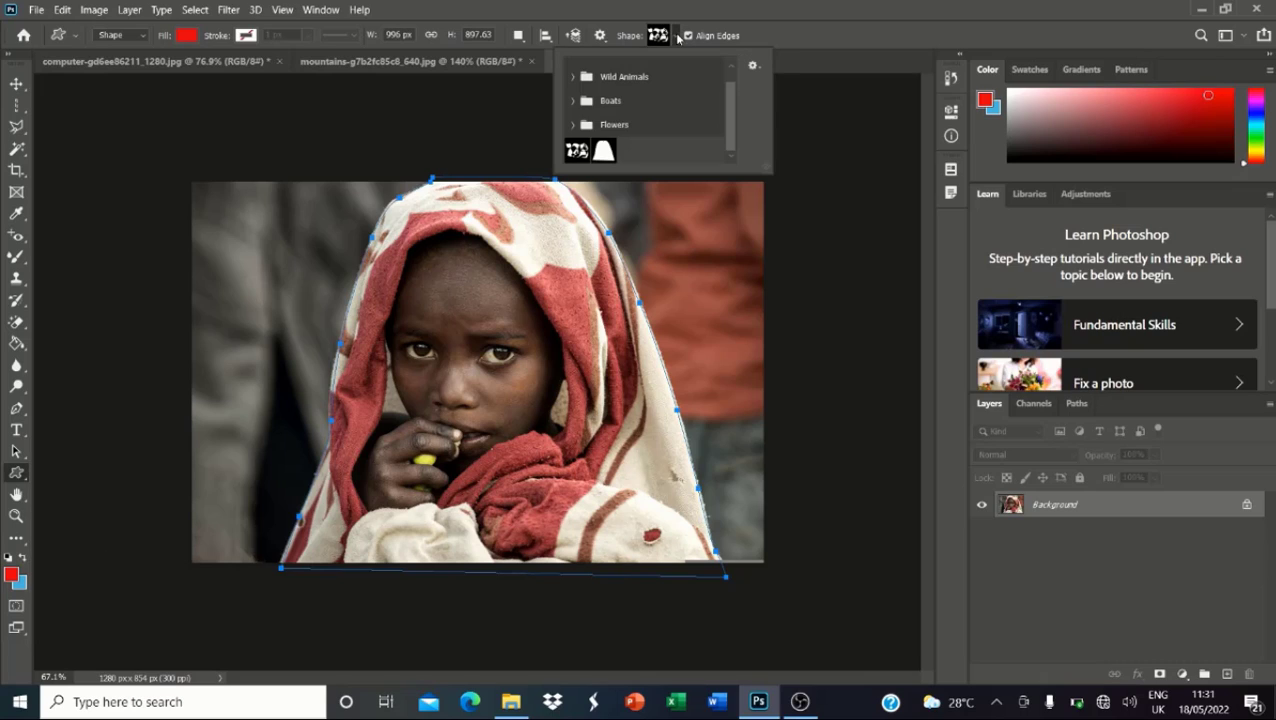
{"action": "left_click", "coordinate": [604, 151]}
{"action": "left_click_drag", "start_coordinate": [228, 238], "coordinate": [350, 403]}
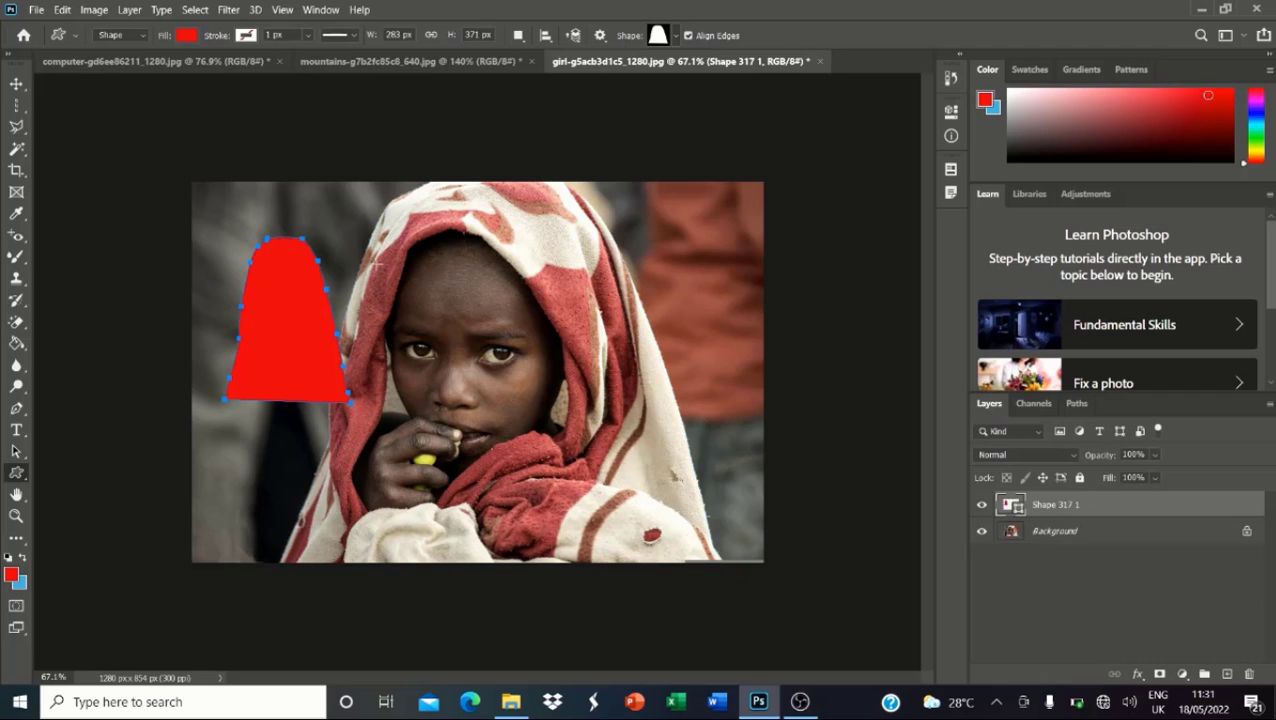
- Resize the red shape proportionally and reposition it beside the left edge of the child's hood
{"action": "left_click", "coordinate": [16, 84]}
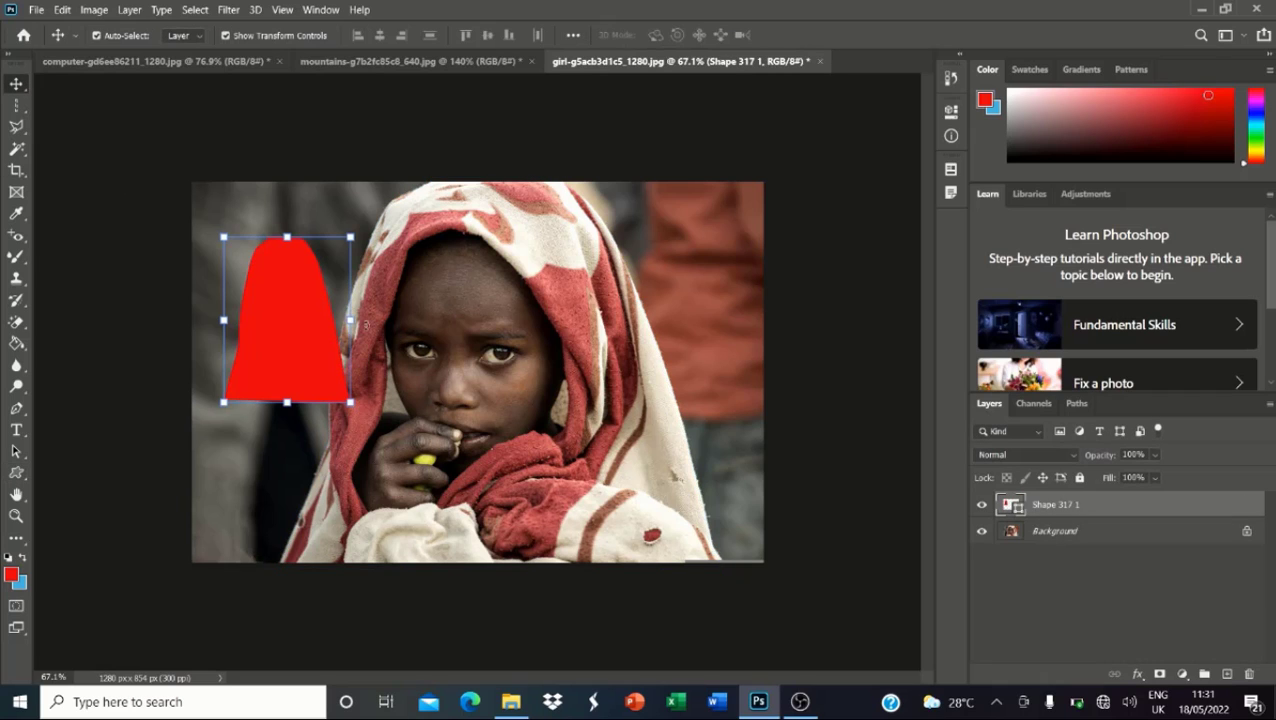
{"action": "left_click_drag", "start_coordinate": [351, 321], "coordinate": [418, 320]}
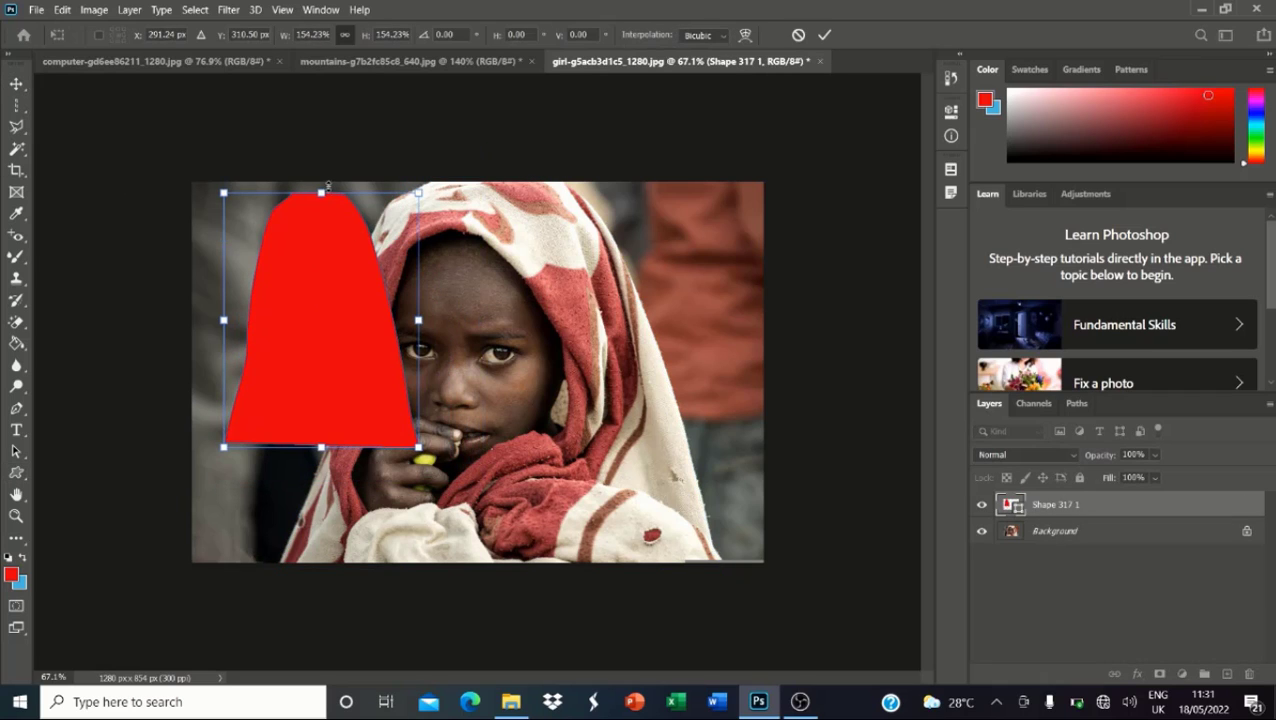
{"action": "left_click_drag", "start_coordinate": [328, 186], "coordinate": [318, 242]}
{"action": "left_click_drag", "start_coordinate": [320, 320], "coordinate": [313, 299]}
{"action": "key", "text": "Return"}
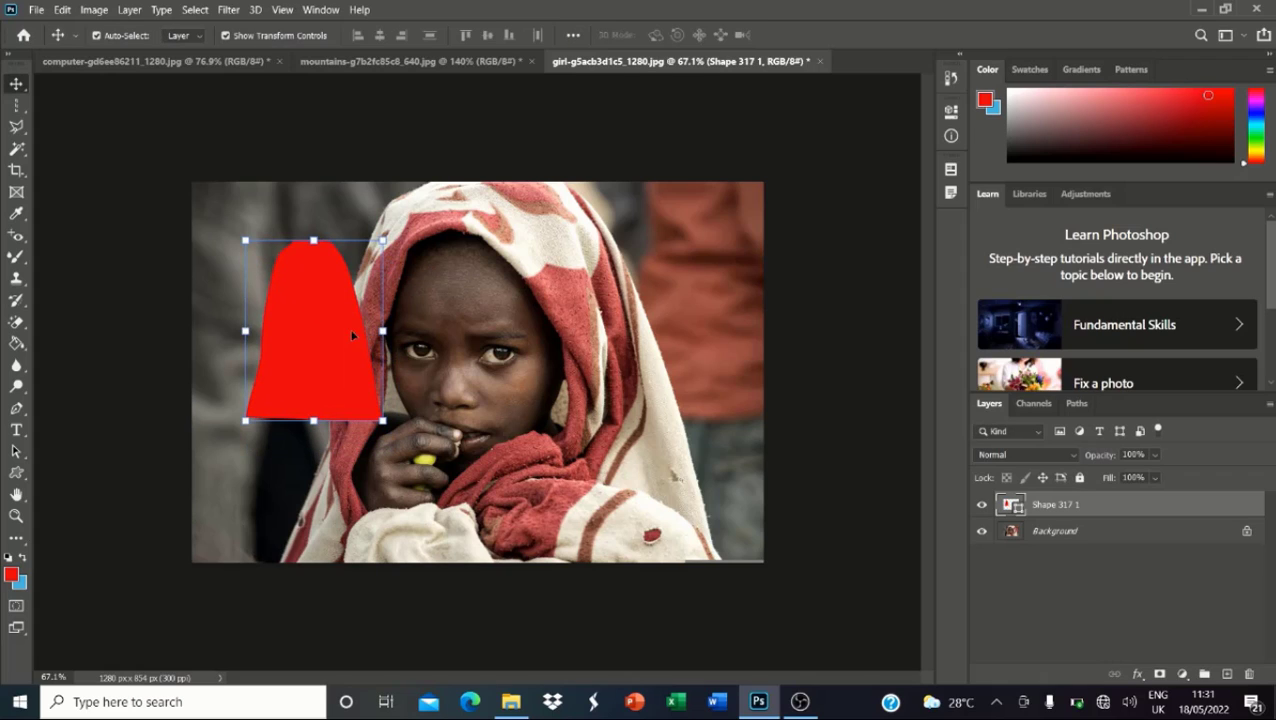
- Delete the red shape layer and revert the document history to the Close Path state
{"action": "key", "text": "Delete"}
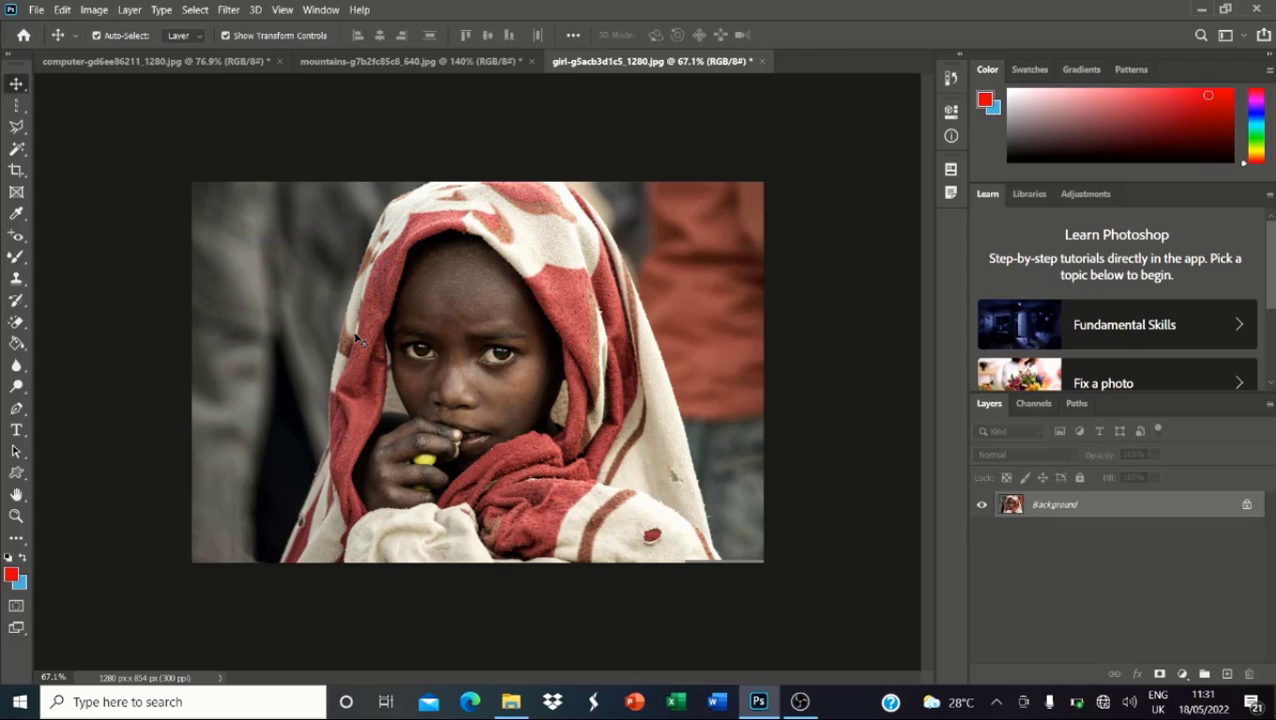
{"action": "left_click", "coordinate": [952, 78]}
{"action": "left_click", "coordinate": [810, 122]}
{"action": "left_click", "coordinate": [810, 105]}
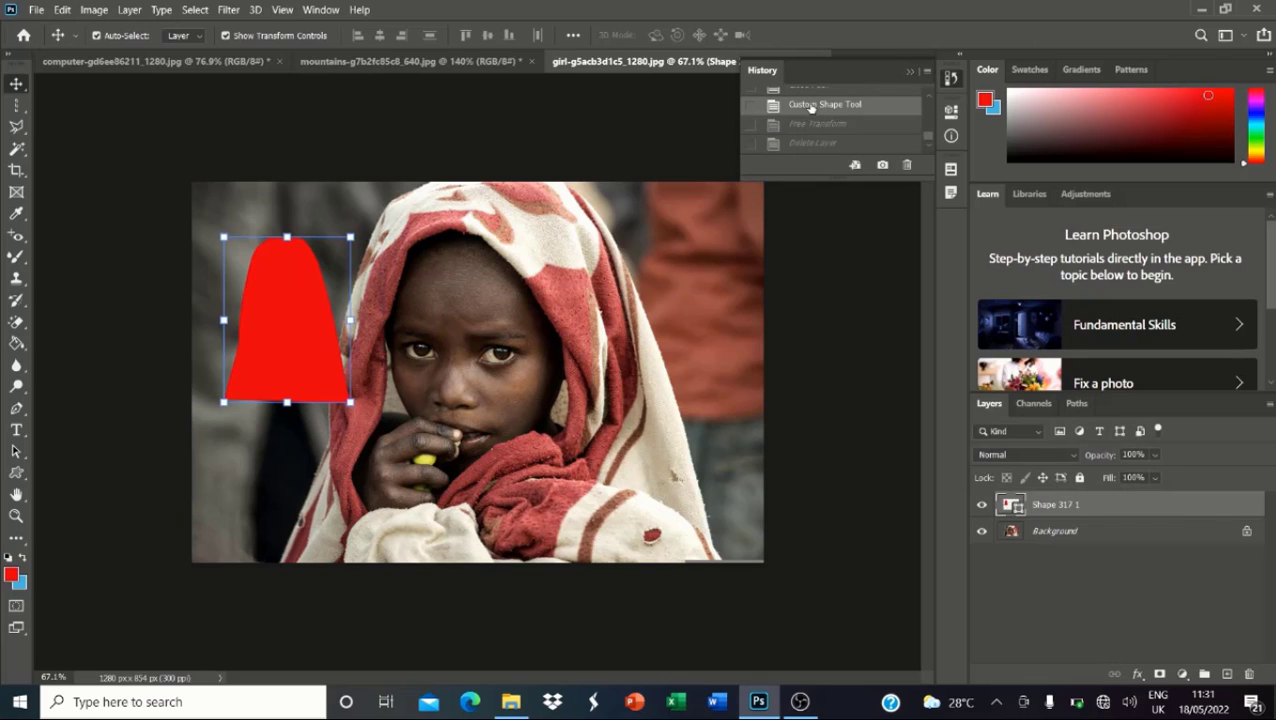
{"action": "scroll", "coordinate": [811, 108], "scroll_direction": "up", "scroll_amount": 1}
{"action": "left_click", "coordinate": [812, 108]}
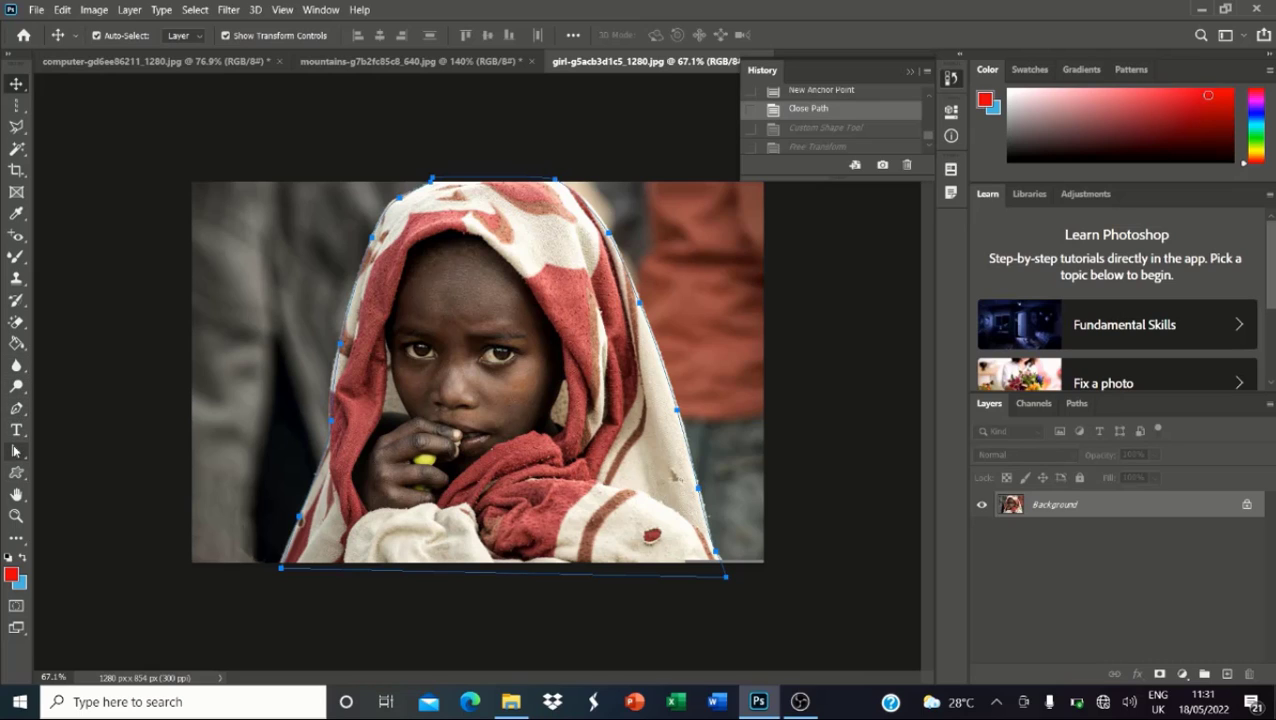
- Convert the closed outline path around the child into a new selection with a 2-pixel feather radius
{"action": "left_click", "coordinate": [16, 409]}
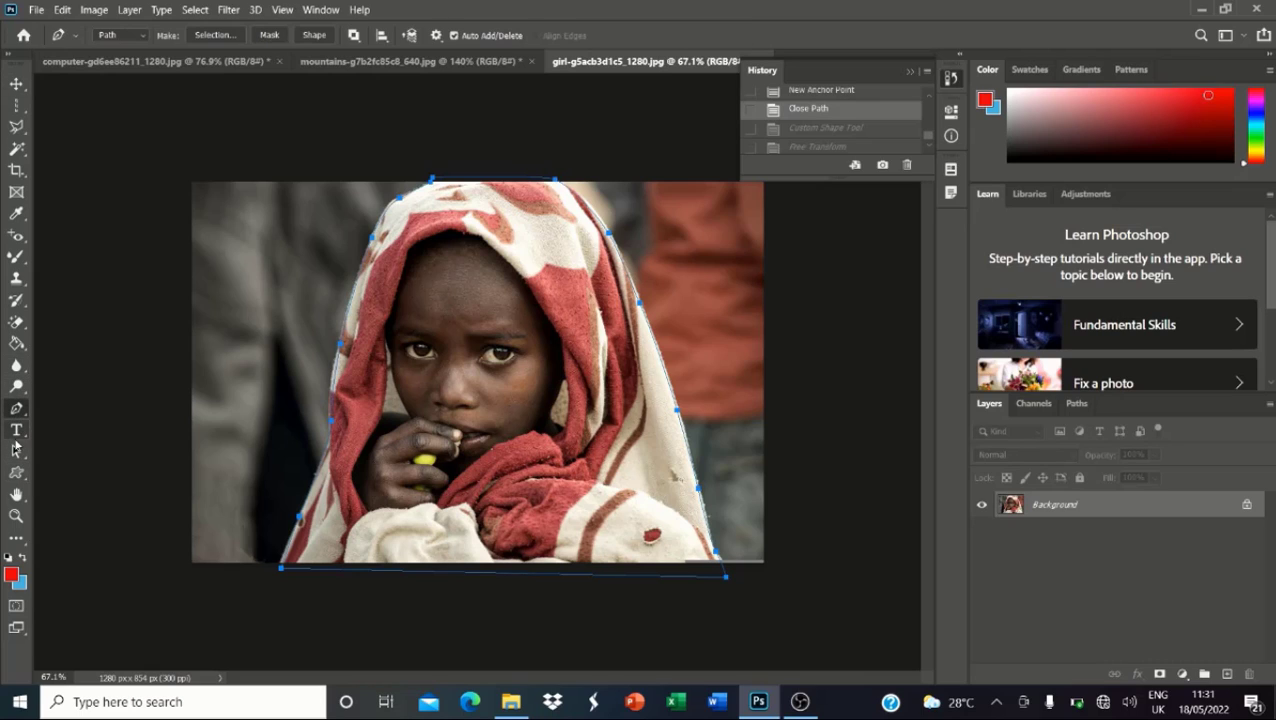
{"action": "right_click", "coordinate": [18, 411]}
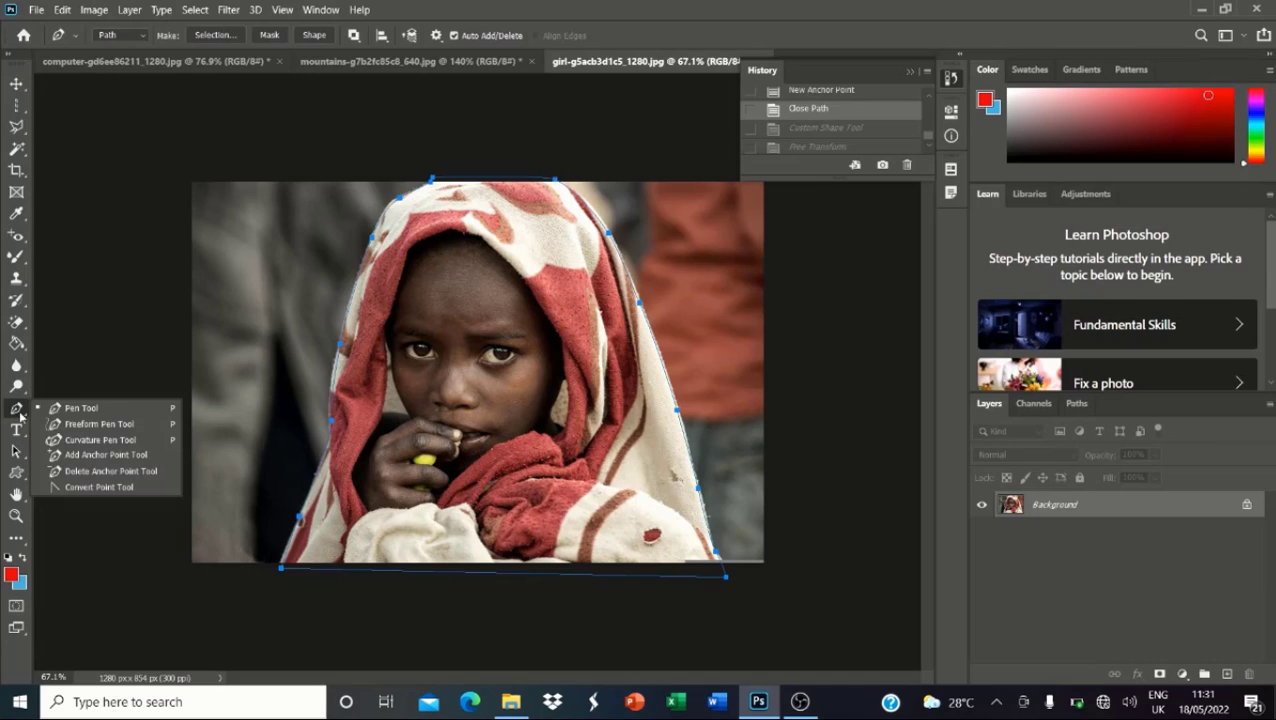
{"action": "left_click", "coordinate": [112, 408]}
{"action": "right_click", "coordinate": [608, 300]}
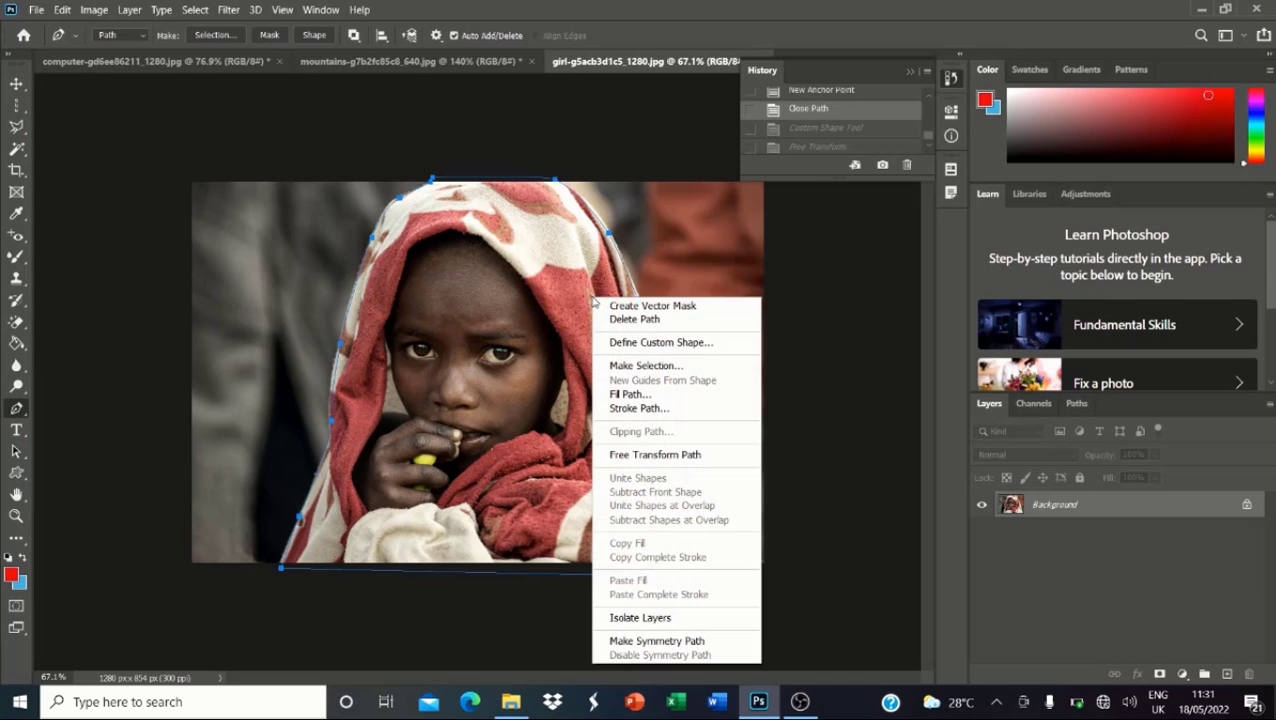
{"action": "left_click", "coordinate": [642, 366]}
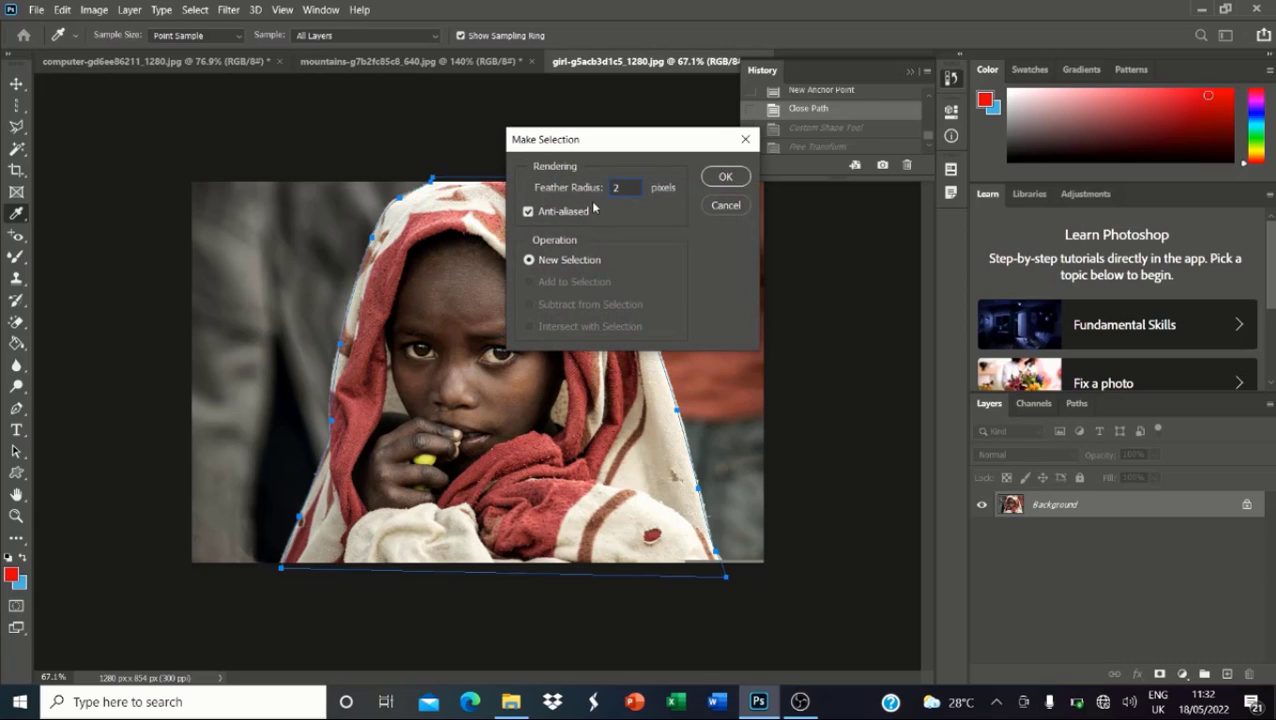
{"action": "type", "text": "2"}
{"action": "key", "text": "Return"}
- Copy the selected hooded child from the Background onto a new layer using Layer Via Copy
{"action": "scroll", "coordinate": [490, 312], "scroll_direction": "up", "scroll_amount": 4}
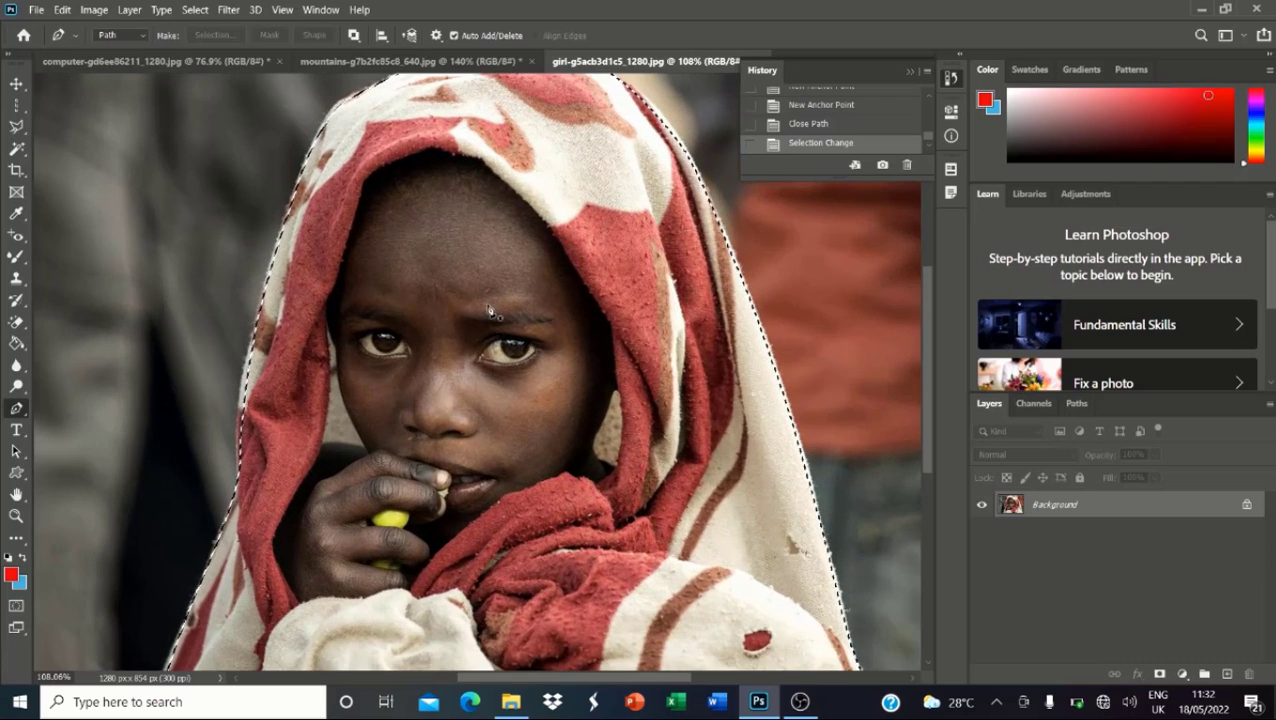
{"action": "scroll", "coordinate": [490, 312], "scroll_direction": "down", "scroll_amount": 3}
{"action": "right_click", "coordinate": [516, 317]}
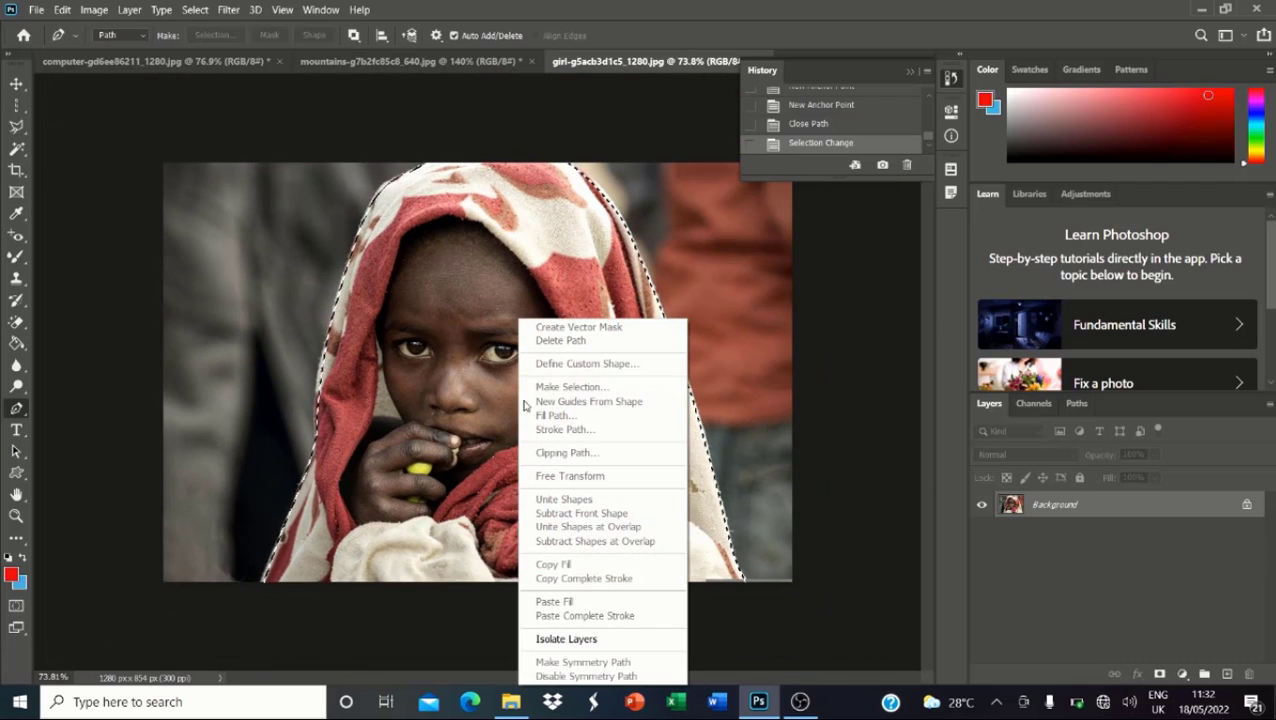
{"action": "left_click", "coordinate": [466, 310]}
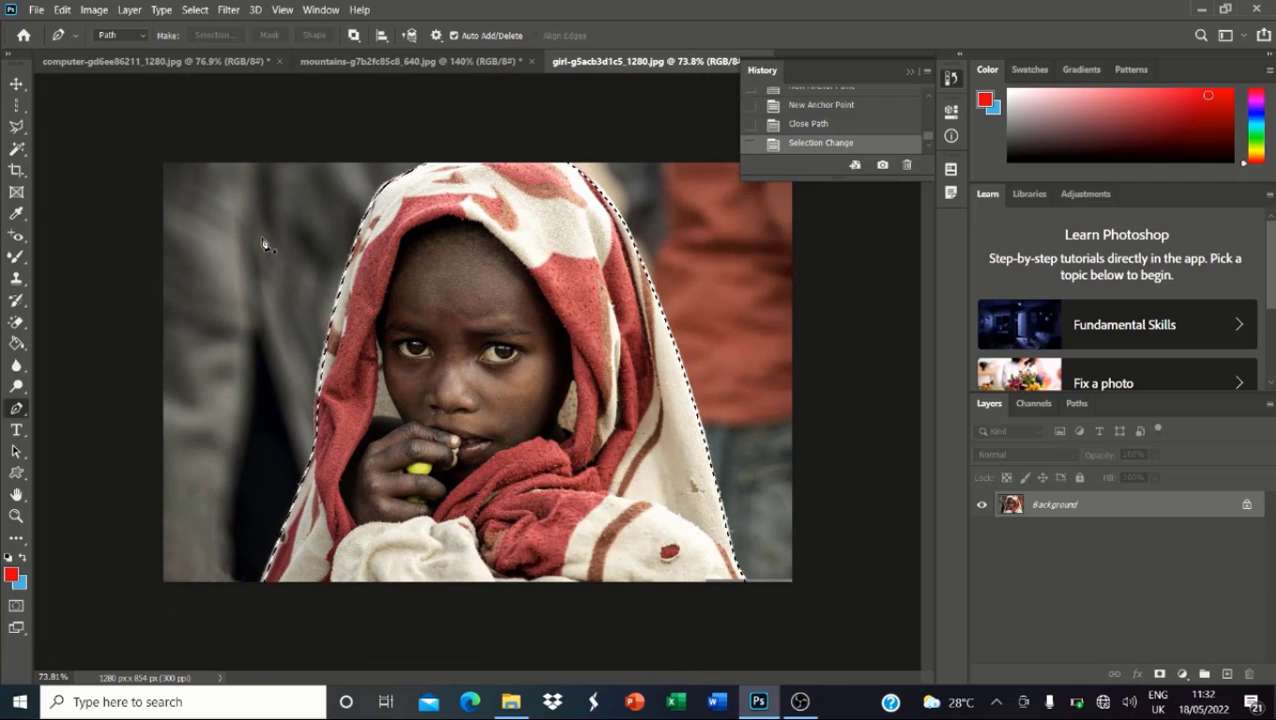
{"action": "left_click", "coordinate": [17, 124]}
{"action": "right_click", "coordinate": [512, 288]}
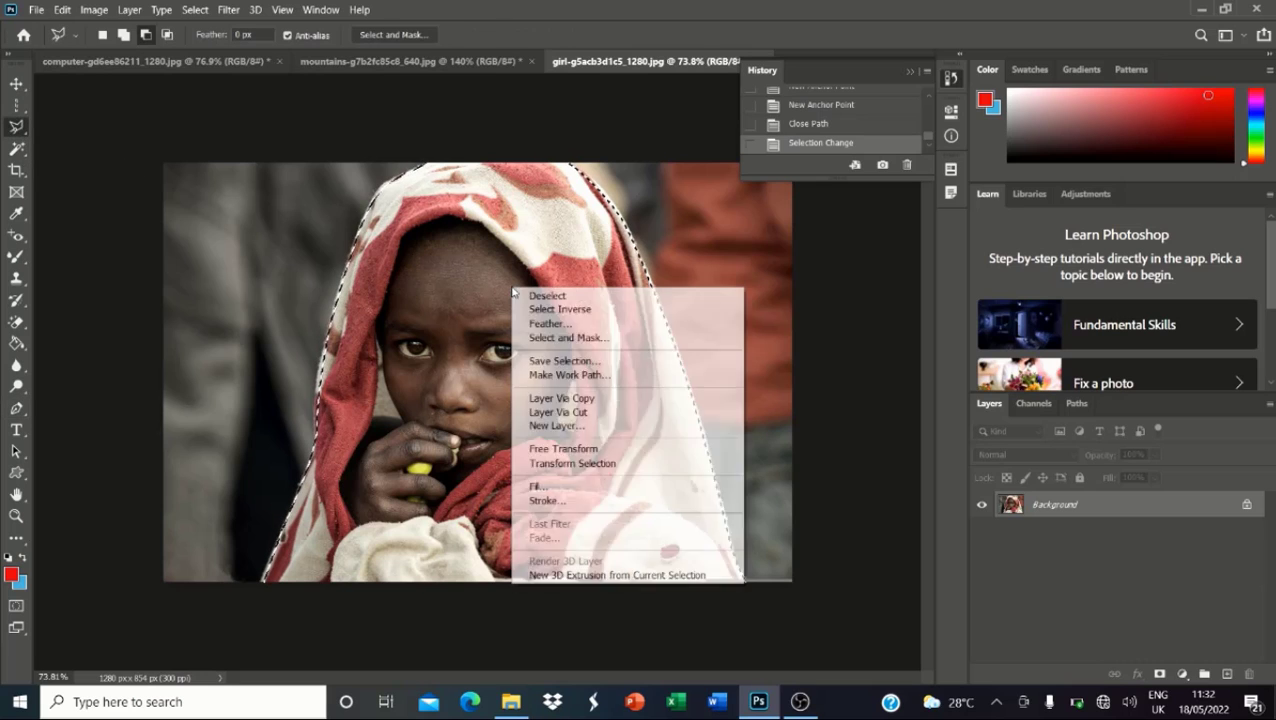
{"action": "left_click", "coordinate": [578, 400]}
- Hide the Background layer to check the child's cutout, and turn the layer's visibility back on
{"action": "left_click", "coordinate": [982, 531]}
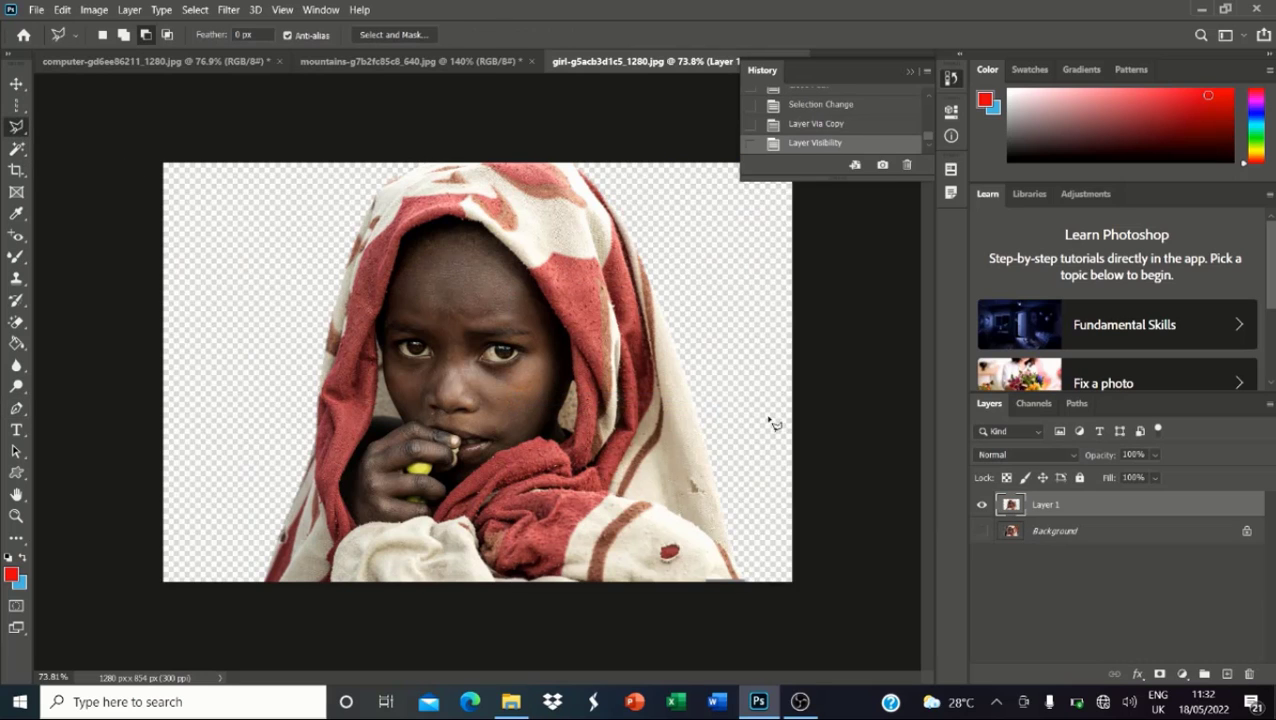
{"action": "scroll", "coordinate": [769, 421], "scroll_direction": "up", "scroll_amount": 2}
{"action": "scroll", "coordinate": [760, 373], "scroll_direction": "down", "scroll_amount": 4}
{"action": "scroll", "coordinate": [563, 403], "scroll_direction": "up", "scroll_amount": 1}
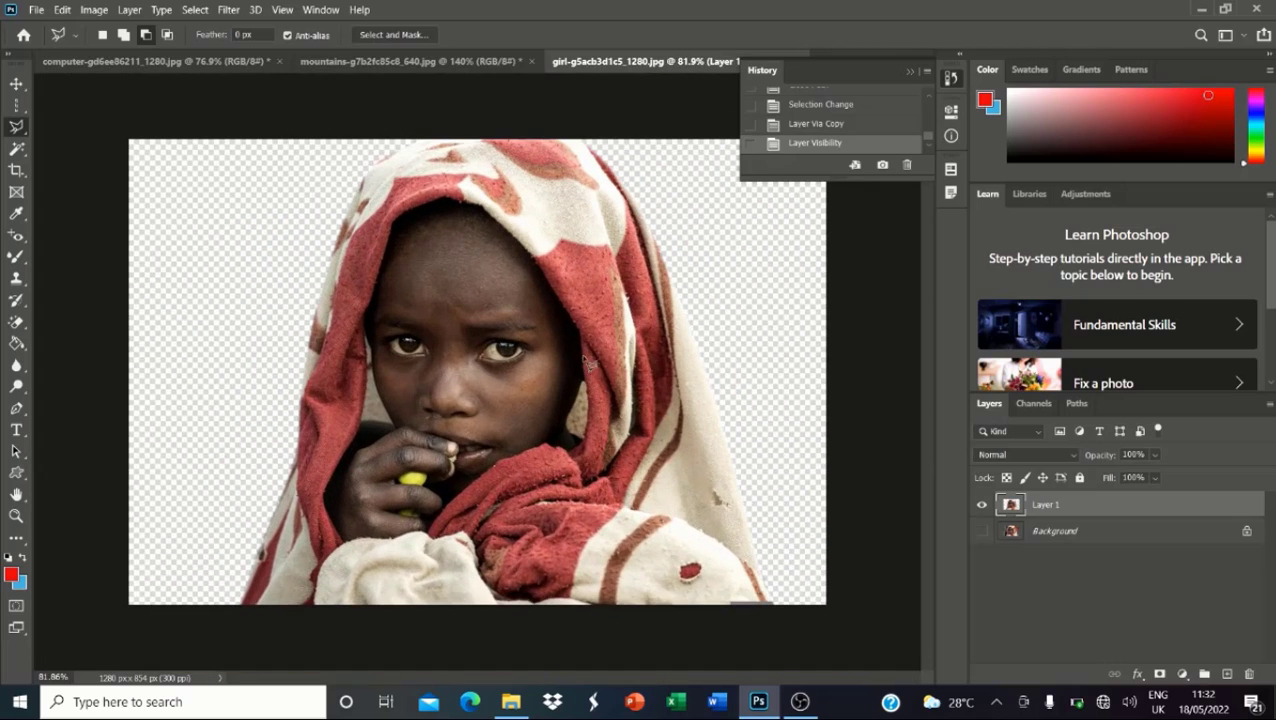
{"action": "left_click", "coordinate": [982, 531]}
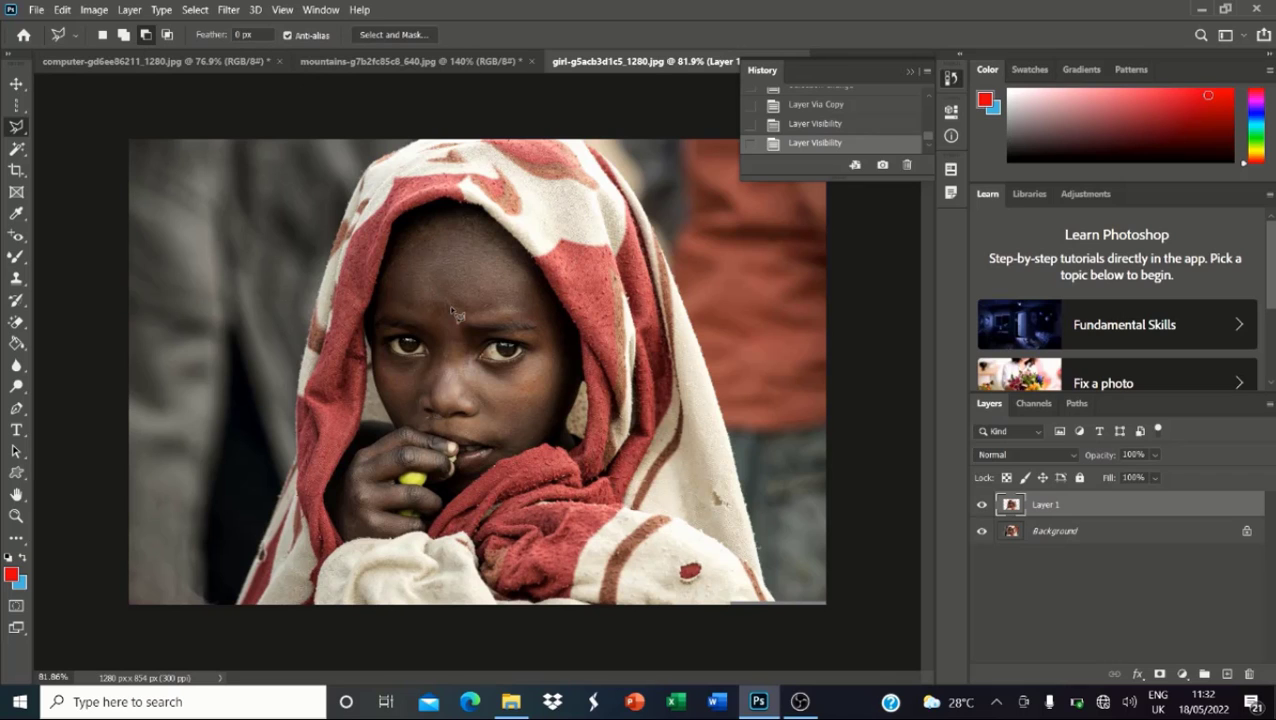
{"action": "scroll", "coordinate": [457, 314], "scroll_direction": "down", "scroll_amount": 1}
{"action": "scroll", "coordinate": [6, 430], "scroll_direction": "up", "scroll_amount": 2}
- Trace a rough path around the hooded child on the Background layer with the Freeform Pen tool
{"action": "left_click", "coordinate": [18, 410]}
{"action": "right_click", "coordinate": [20, 412]}
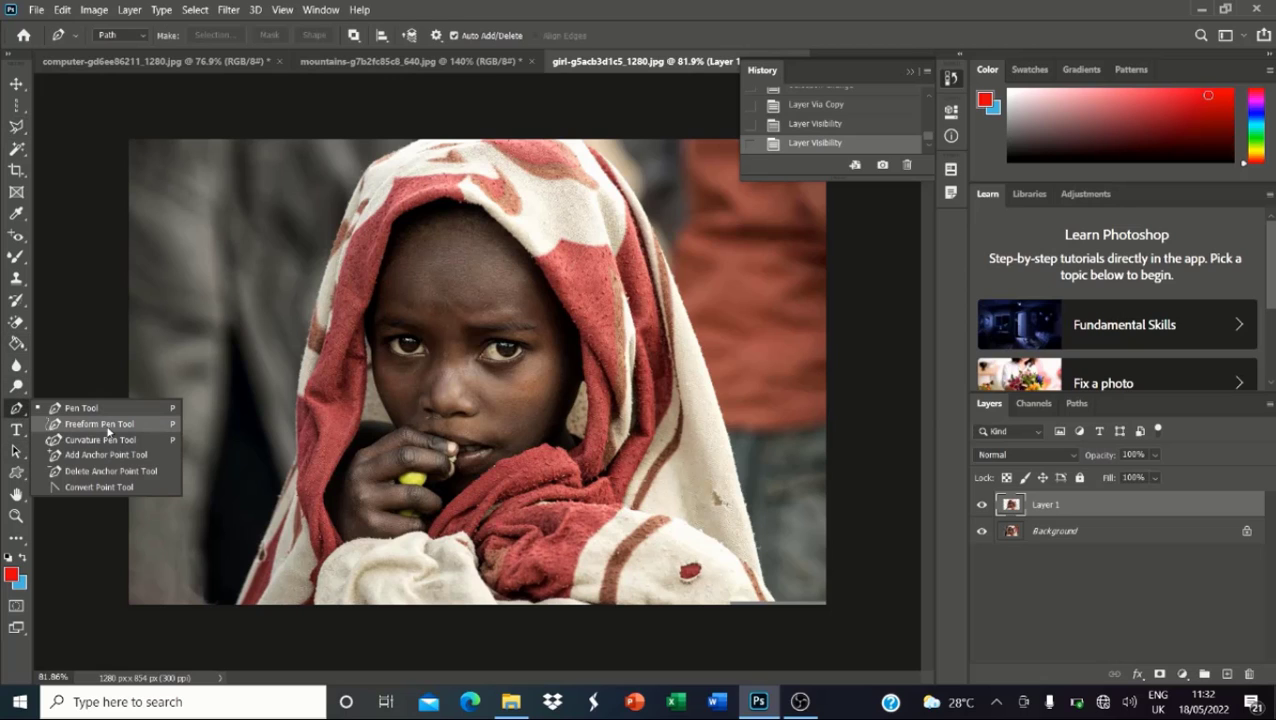
{"action": "left_click", "coordinate": [99, 424]}
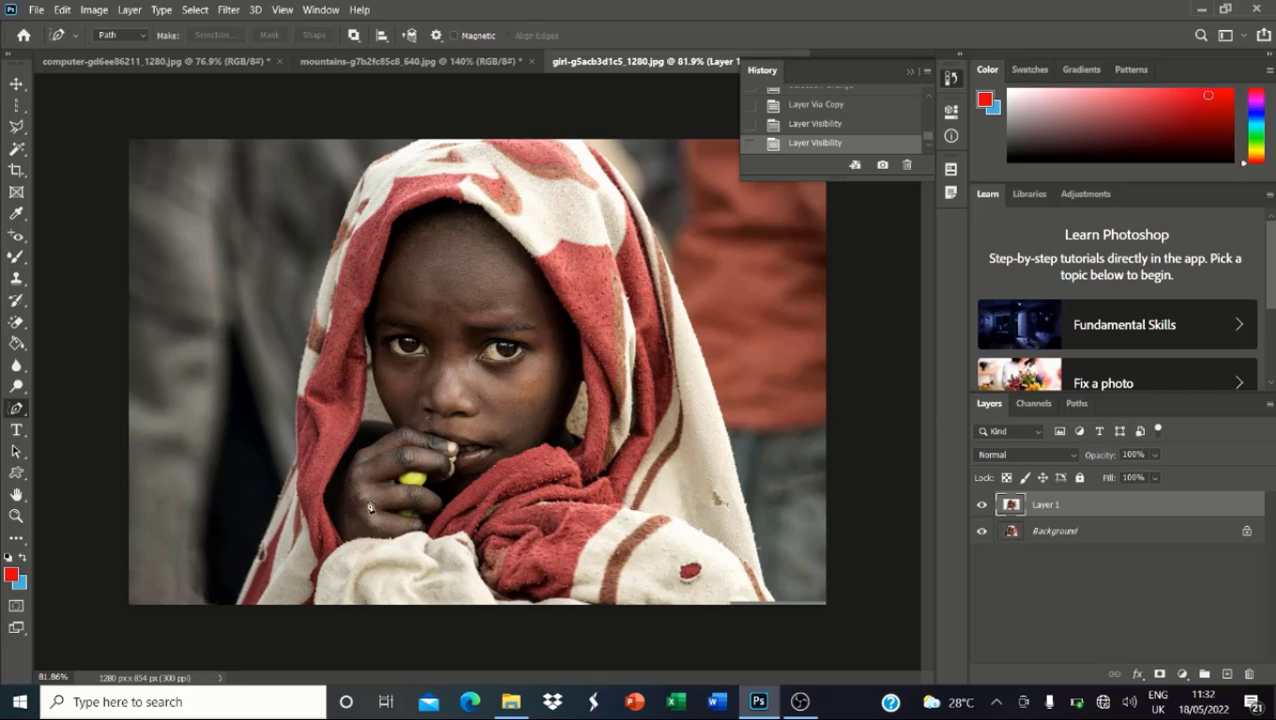
{"action": "left_click", "coordinate": [1075, 533]}
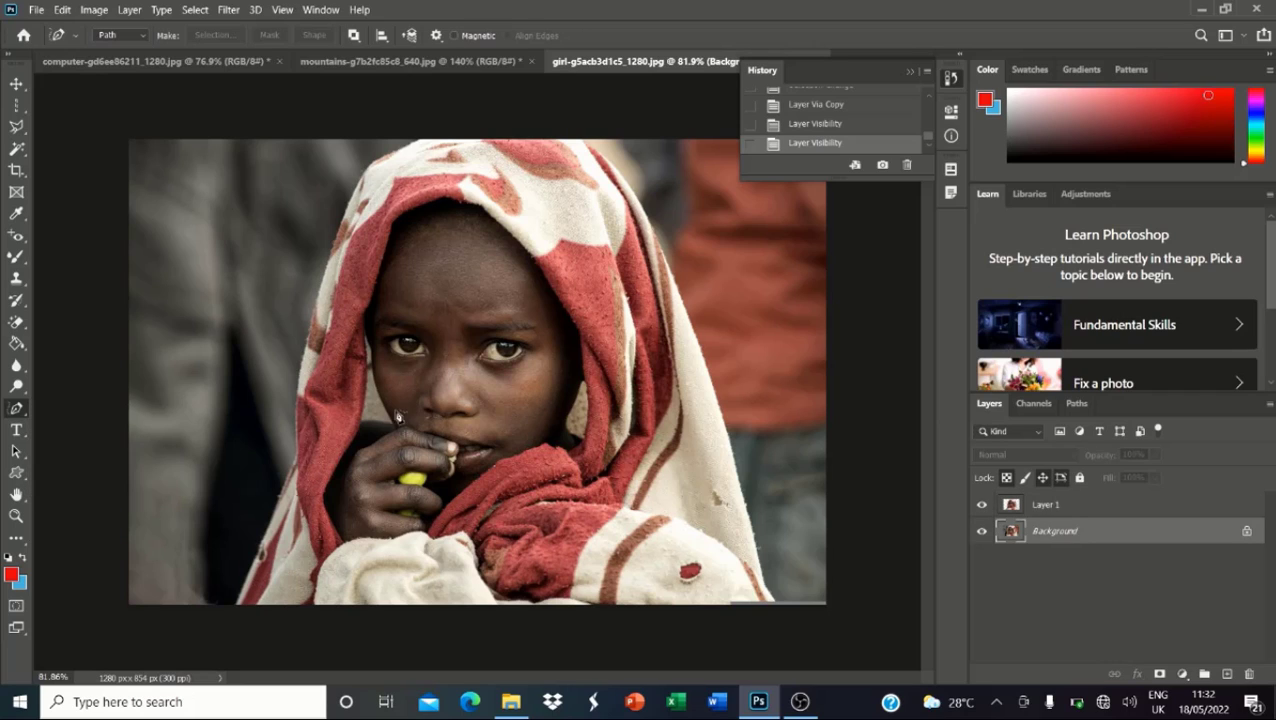
{"action": "left_click", "coordinate": [237, 621]}
{"action": "mouse_move", "coordinate": [648, 166]}
{"action": "left_mouse_down"}
{"action": "mouse_move", "coordinate": [774, 551]}
{"action": "mouse_move", "coordinate": [655, 661]}
{"action": "mouse_move", "coordinate": [90, 662]}
{"action": "mouse_move", "coordinate": [236, 618]}
{"action": "left_mouse_up"}
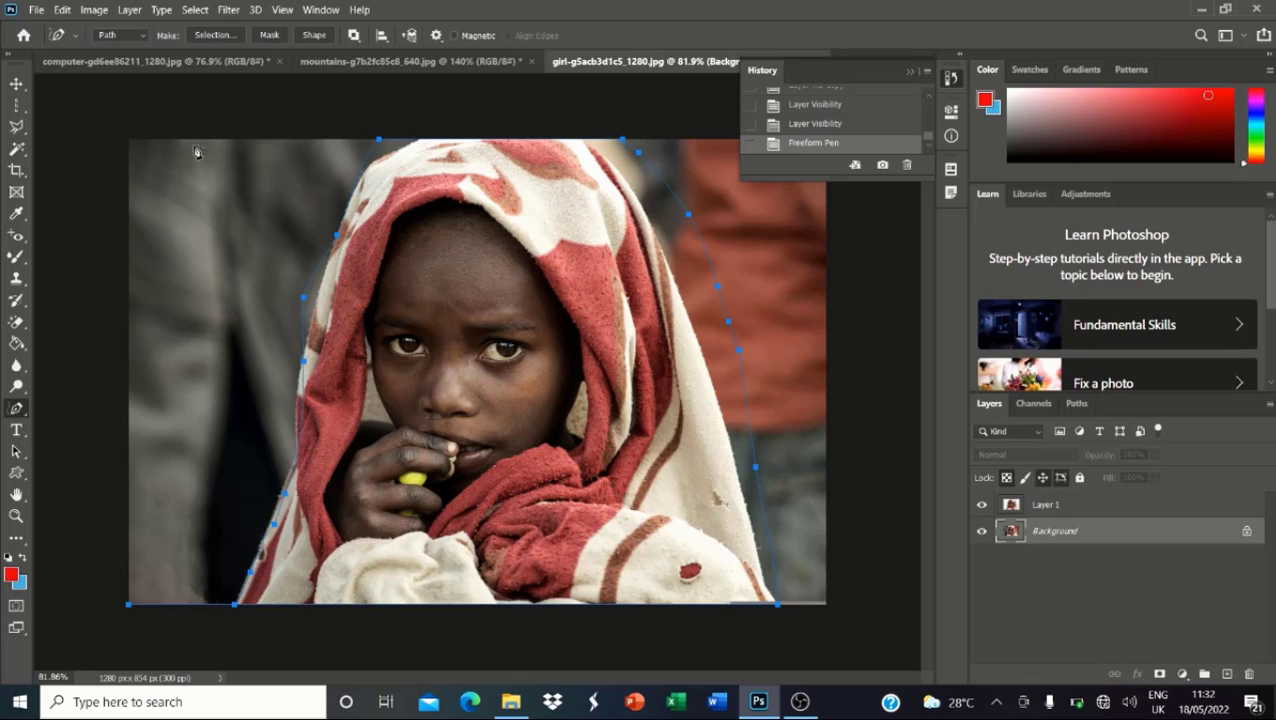
- Draw a second freeform path, a tall leaf-like loop, over the grey background beside the child
{"action": "mouse_move", "coordinate": [163, 552]}
{"action": "left_mouse_down"}
{"action": "mouse_move", "coordinate": [198, 296]}
{"action": "mouse_move", "coordinate": [286, 338]}
{"action": "mouse_move", "coordinate": [188, 484]}
{"action": "mouse_move", "coordinate": [163, 550]}
{"action": "left_mouse_up"}
{"action": "scroll", "coordinate": [478, 200], "scroll_direction": "down", "scroll_amount": 2}
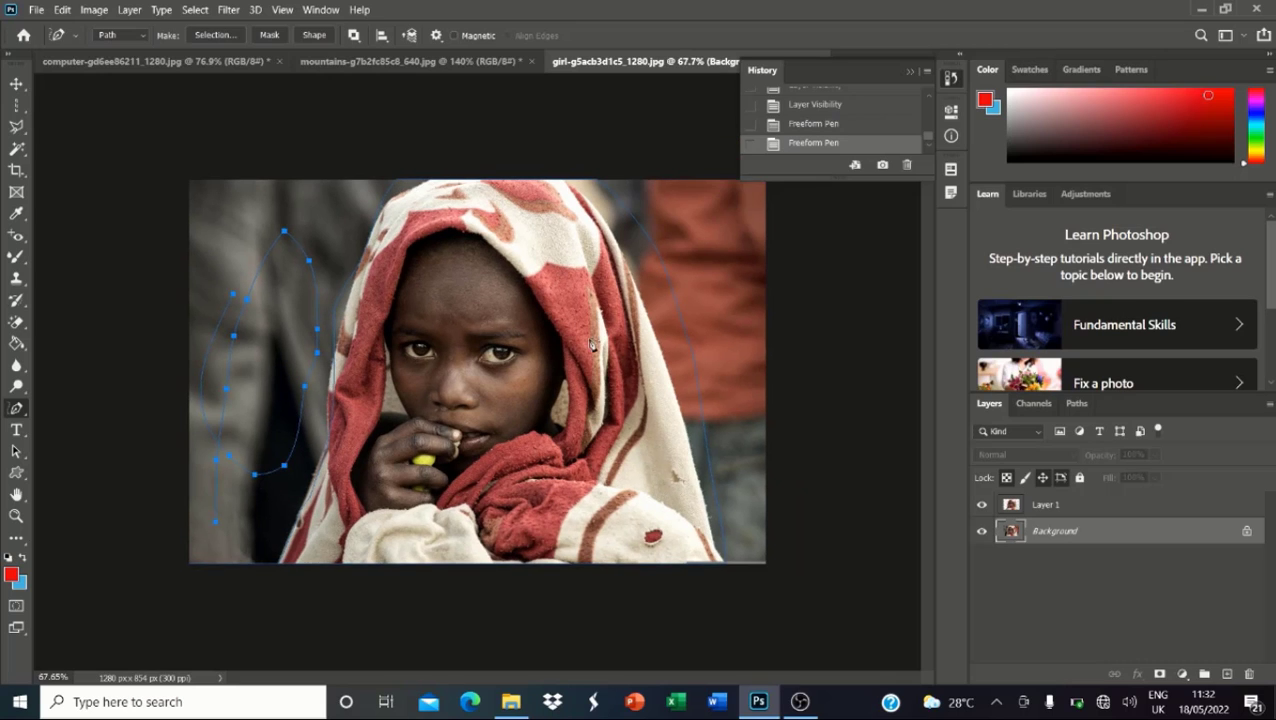
{"action": "scroll", "coordinate": [502, 346], "scroll_direction": "up", "scroll_amount": 3}
- Fill the leaf-like subpath with the foreground color in Normal mode at 100% opacity
{"action": "right_click", "coordinate": [558, 300]}
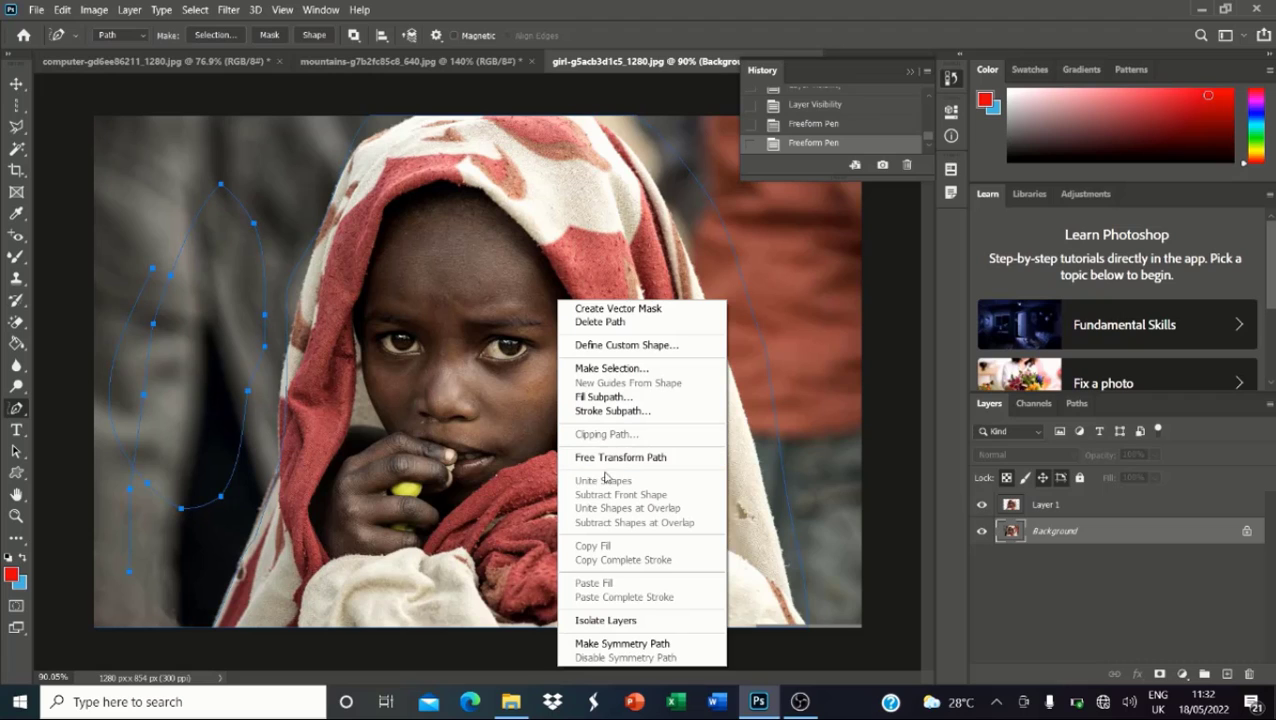
{"action": "left_click", "coordinate": [612, 398]}
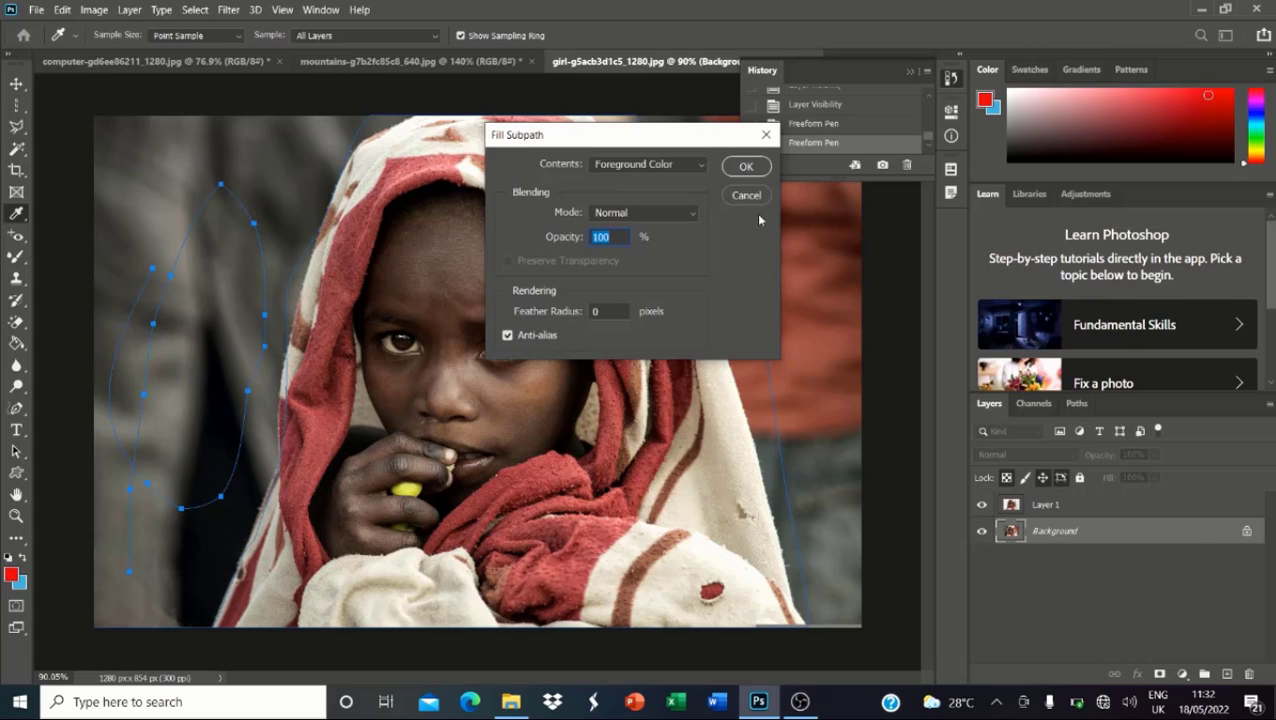
{"action": "left_click", "coordinate": [743, 168]}
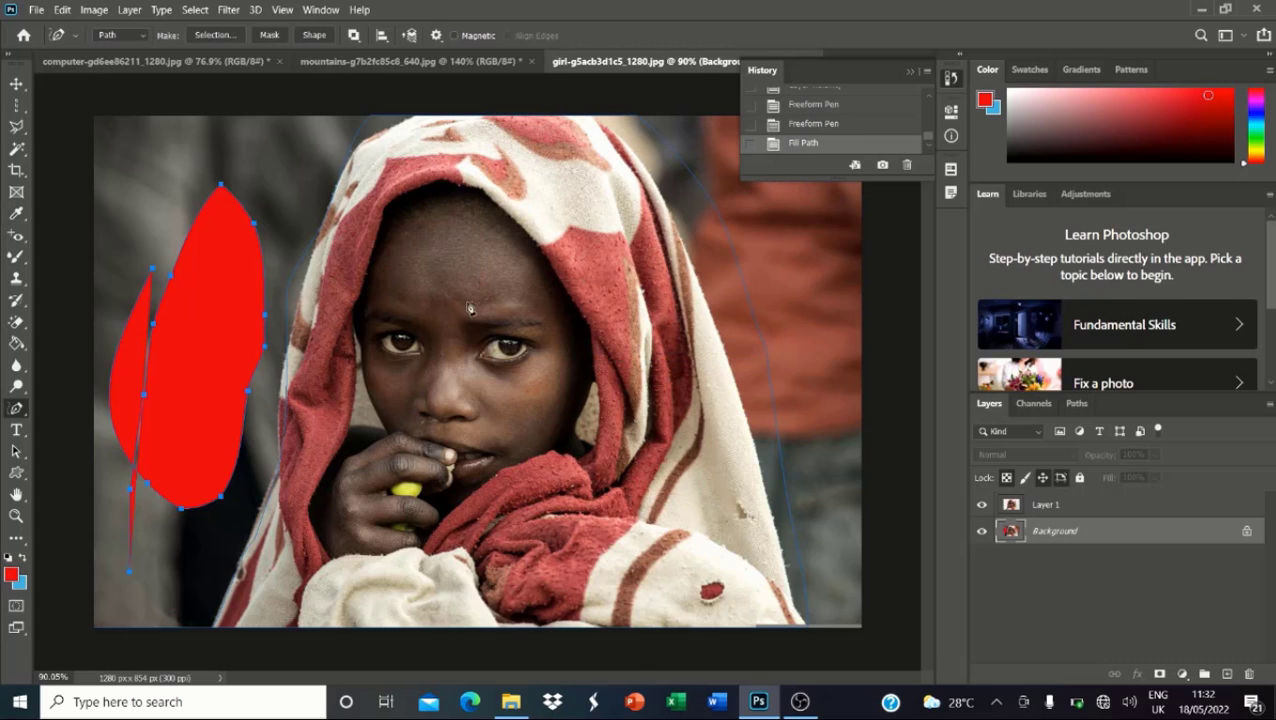
- Fill the leaf-like subpath with the current custom leaf pattern in Normal mode at 100% opacity
{"action": "right_click", "coordinate": [468, 304]}
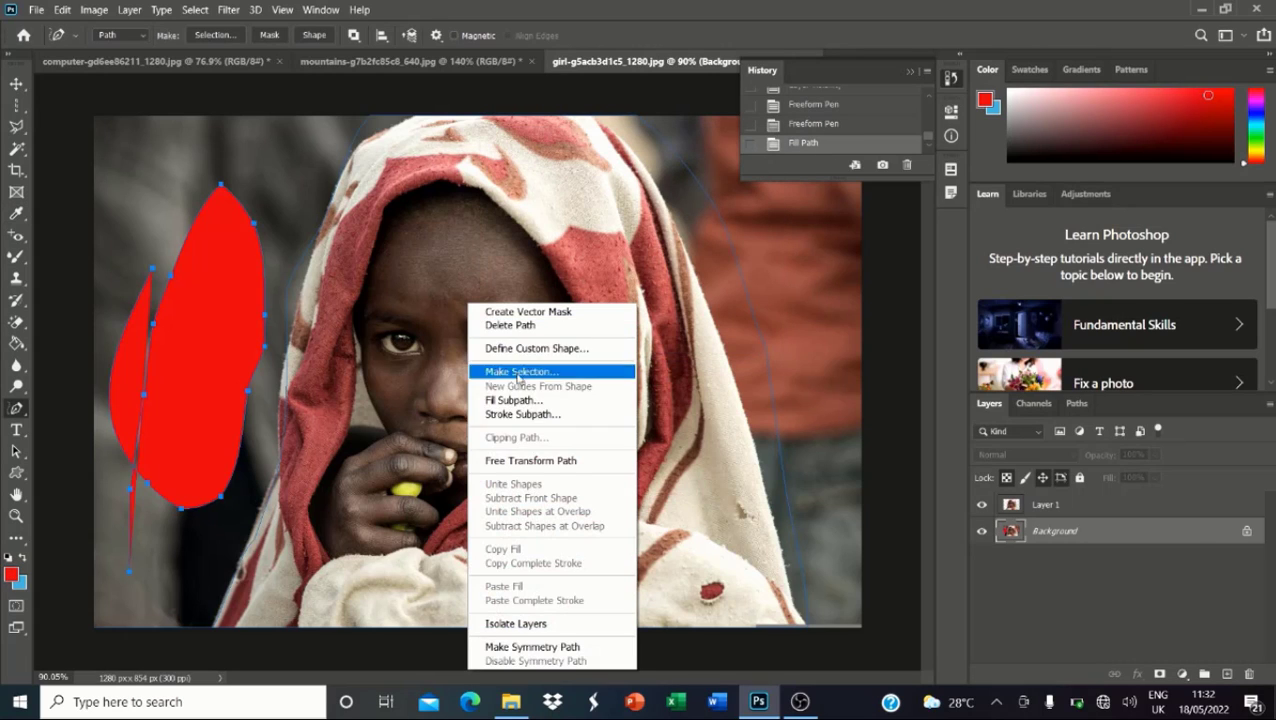
{"action": "left_click", "coordinate": [520, 400]}
{"action": "left_click", "coordinate": [648, 164]}
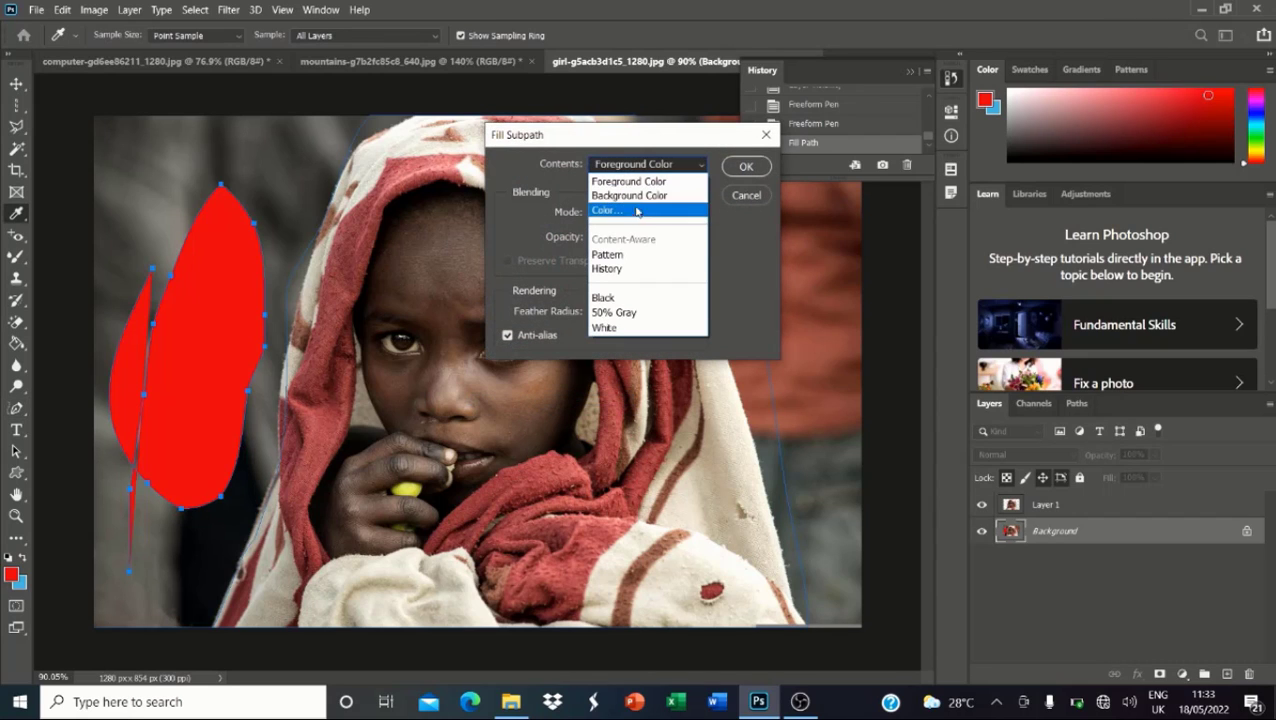
{"action": "left_click", "coordinate": [625, 256]}
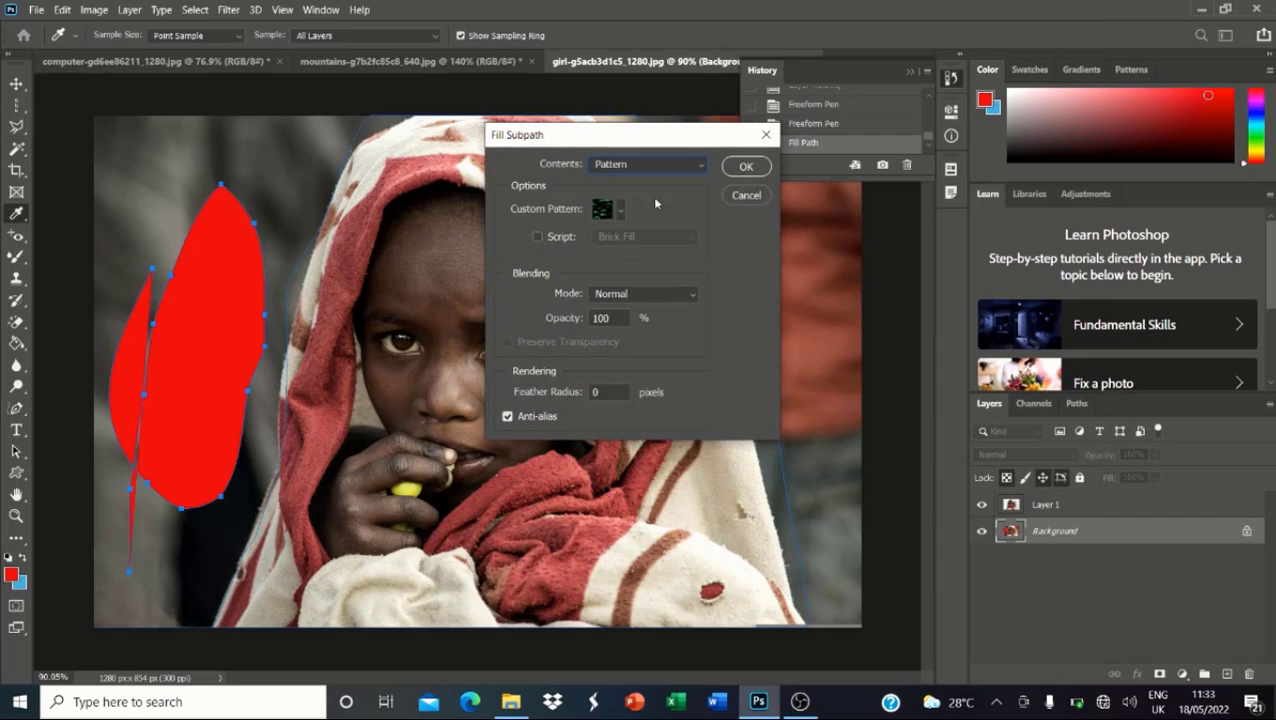
{"action": "left_click", "coordinate": [731, 175]}
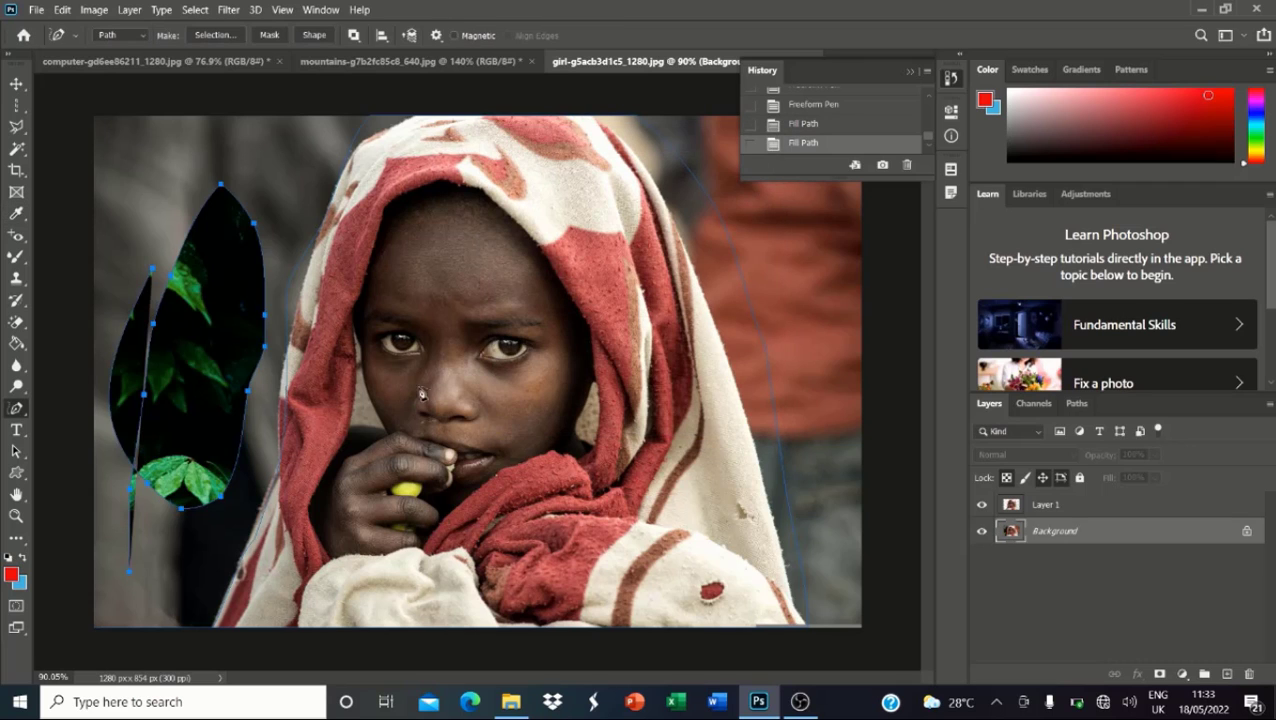
- Add three curved anchor points with the Curvature Pen tool across the child's face and back to the leaf-like shape
{"action": "key", "text": "ctrl+minus"}
{"action": "key", "text": "ctrl+0"}
{"action": "right_click", "coordinate": [16, 408]}
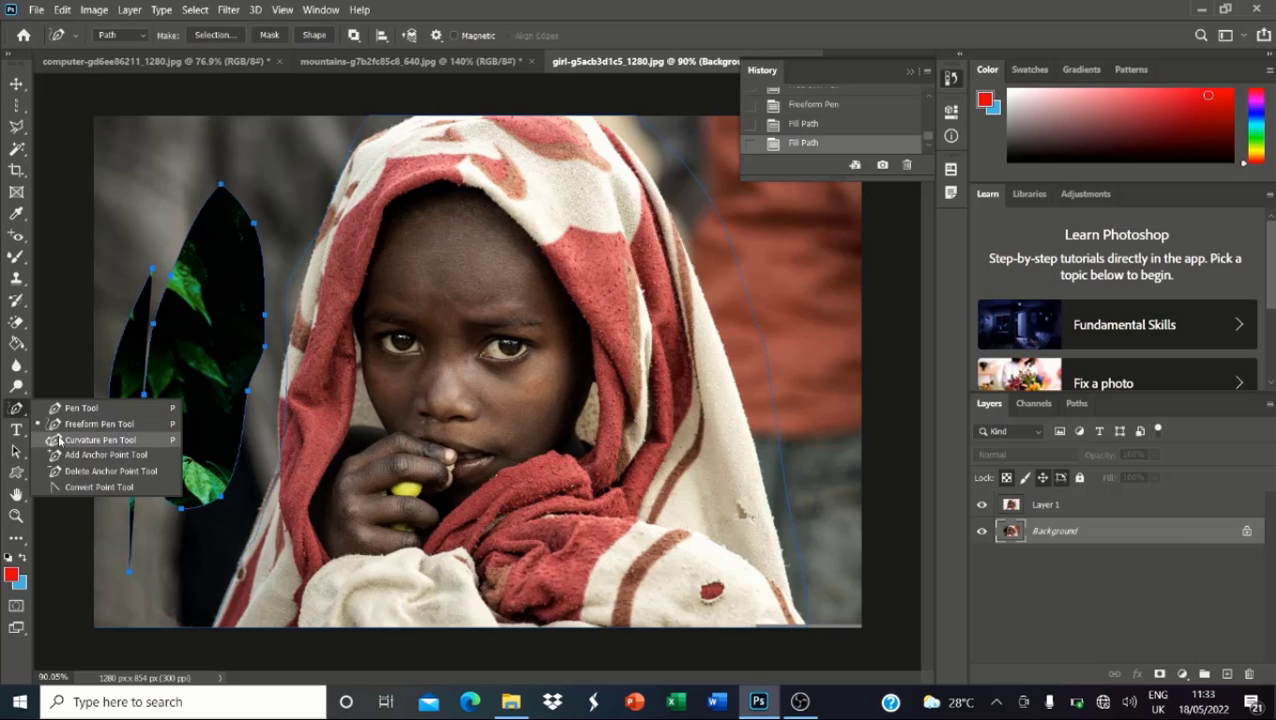
{"action": "left_click", "coordinate": [97, 440]}
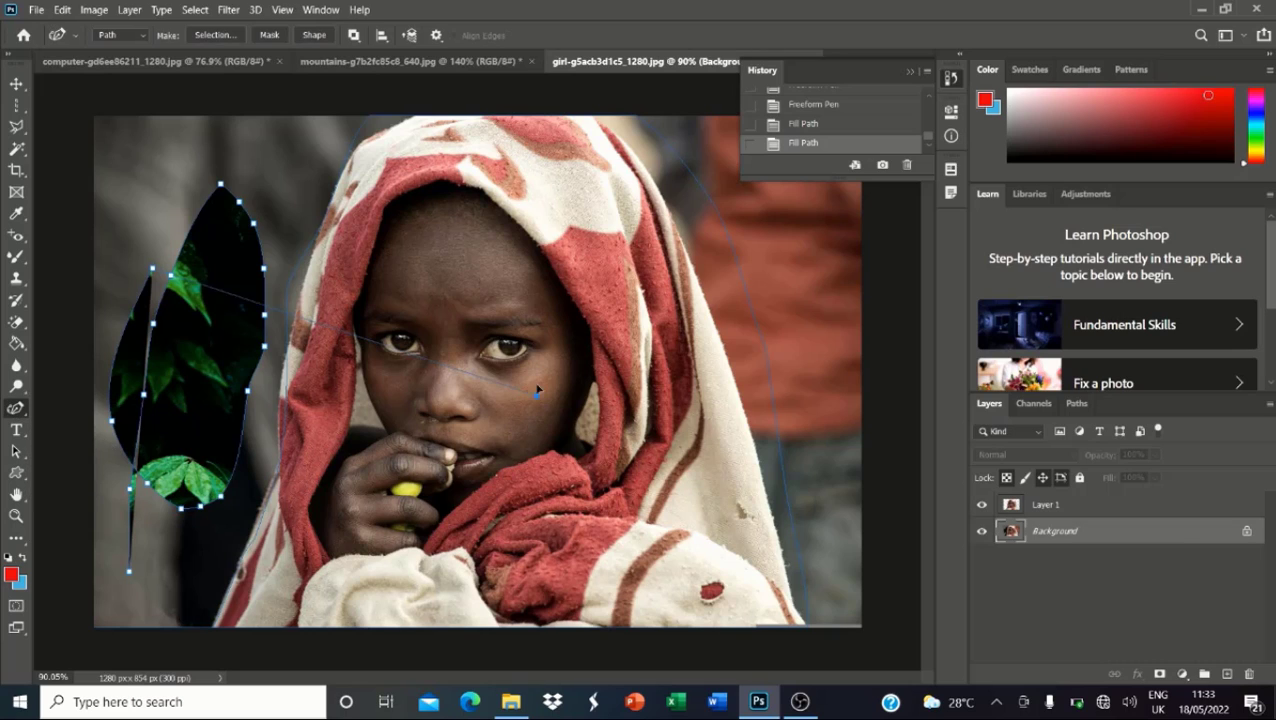
{"action": "left_click", "coordinate": [470, 433]}
{"action": "left_click", "coordinate": [523, 248]}
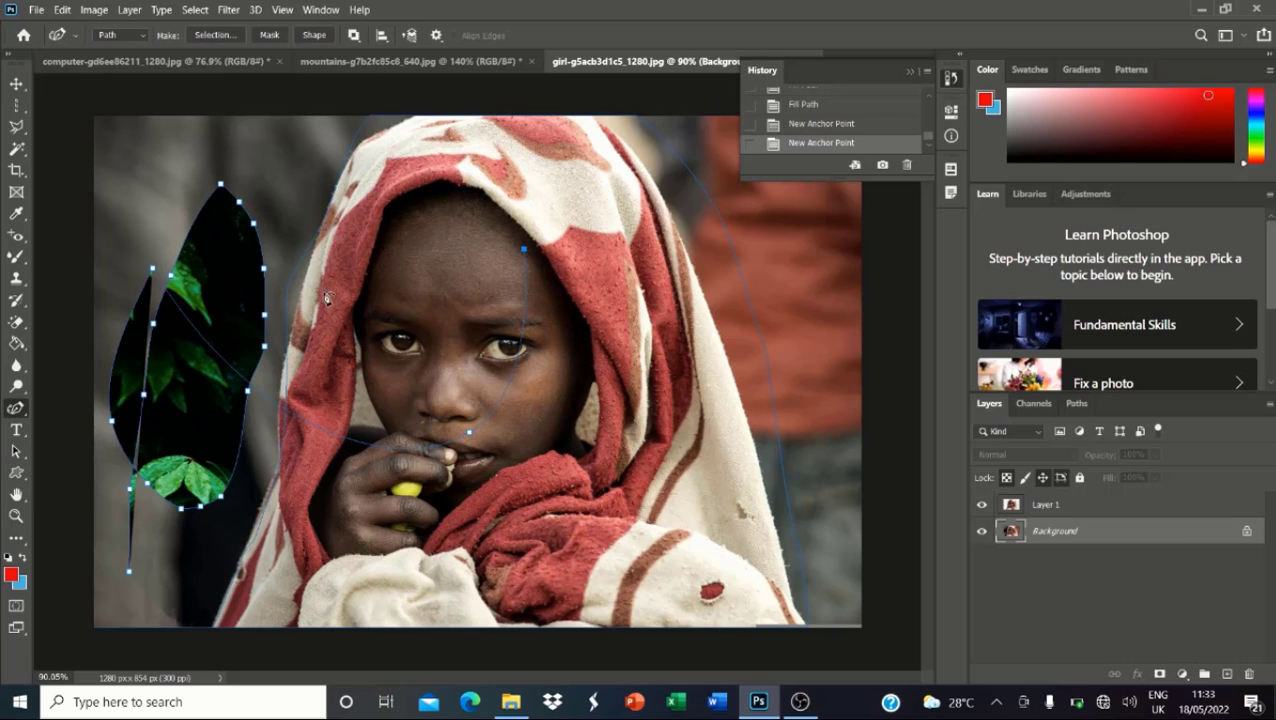
{"action": "left_click", "coordinate": [157, 289]}
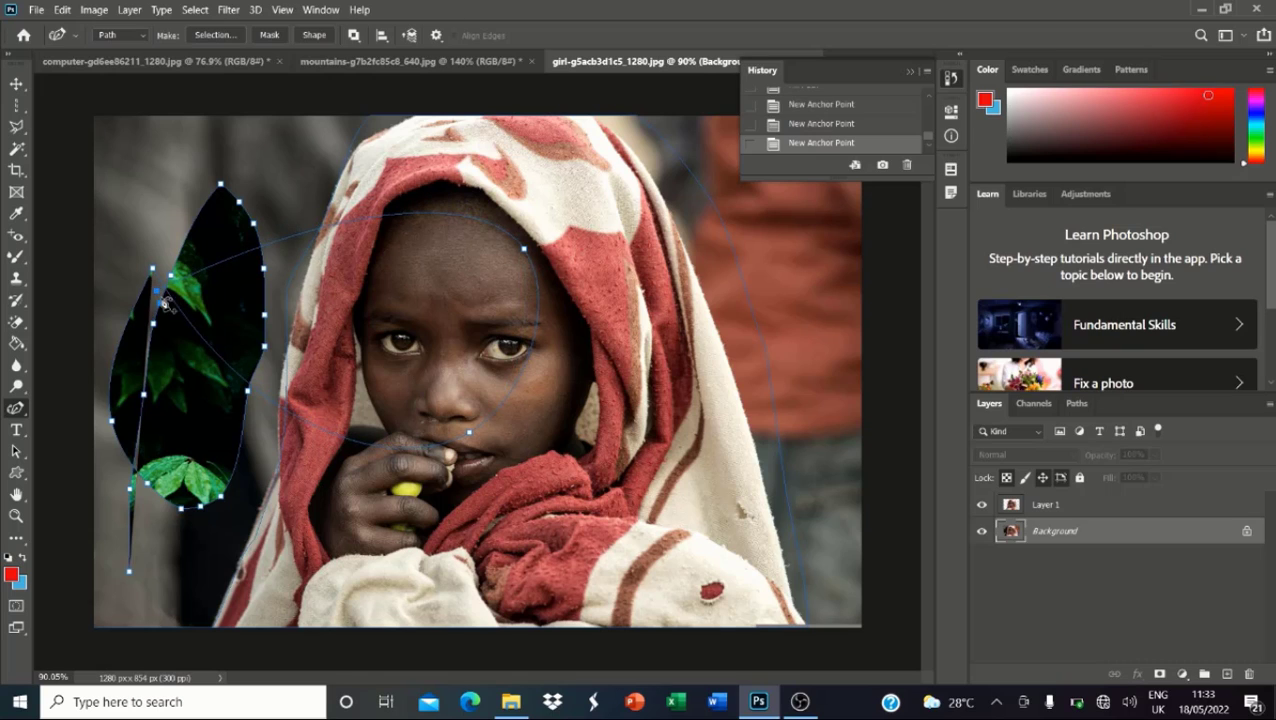
- Fill the extended curved subpath with 50% Gray in Normal mode at 100% opacity
{"action": "right_click", "coordinate": [161, 294]}
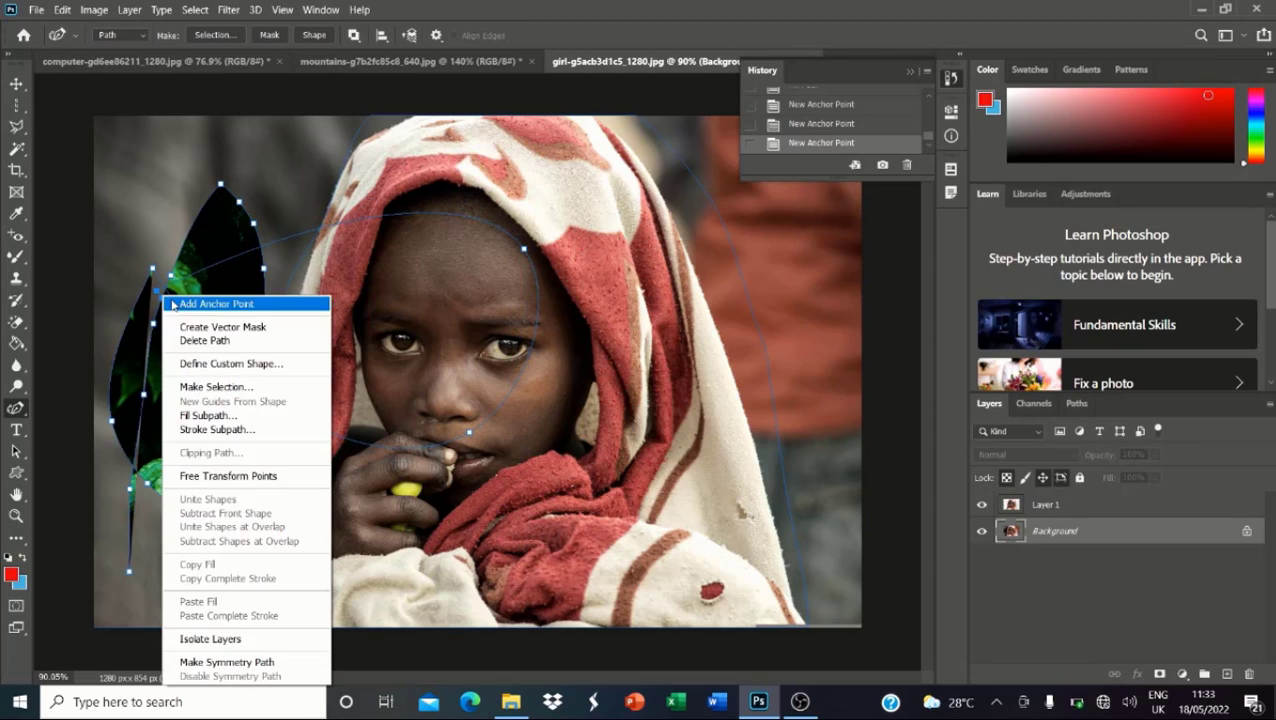
{"action": "left_click", "coordinate": [232, 416]}
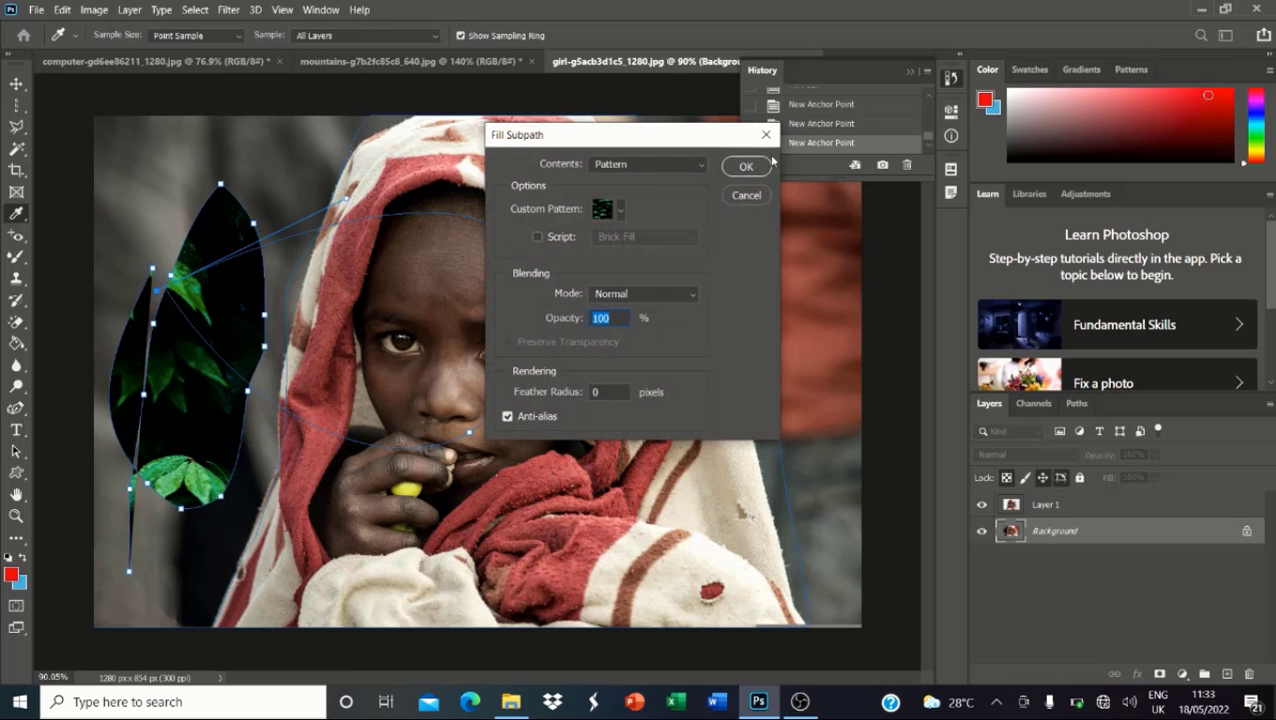
{"action": "left_click", "coordinate": [686, 168]}
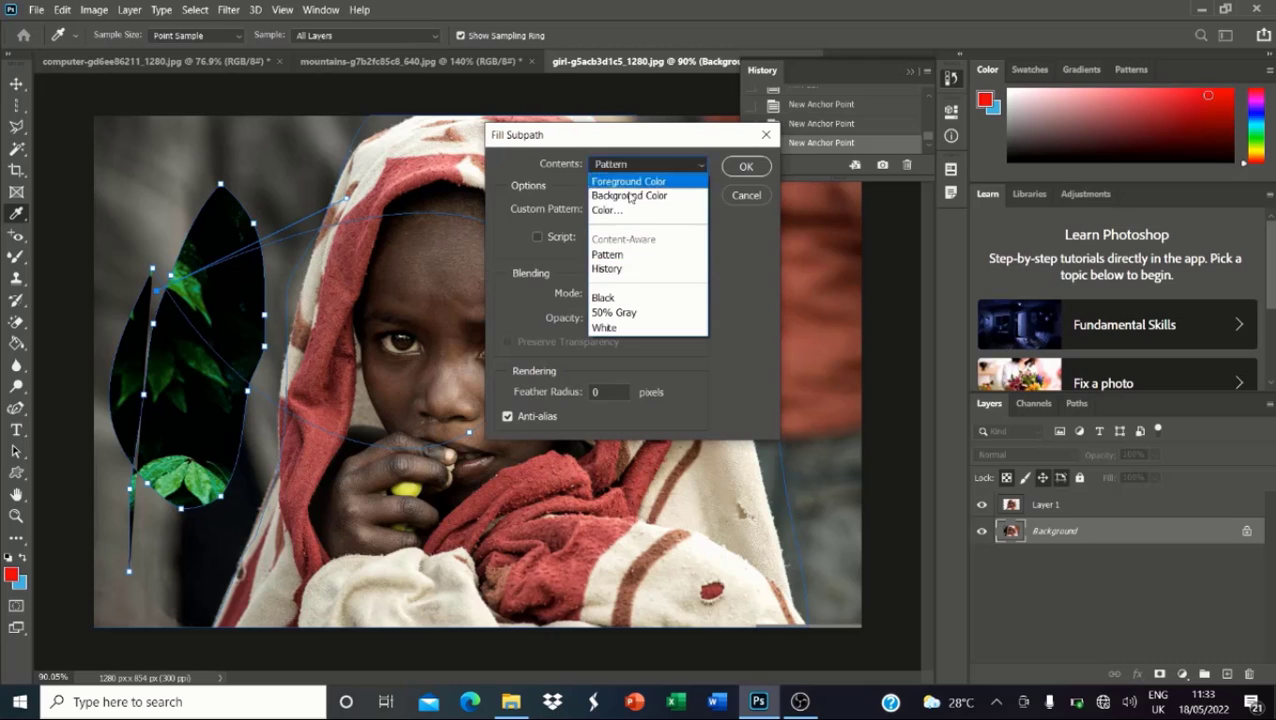
{"action": "left_click", "coordinate": [613, 312]}
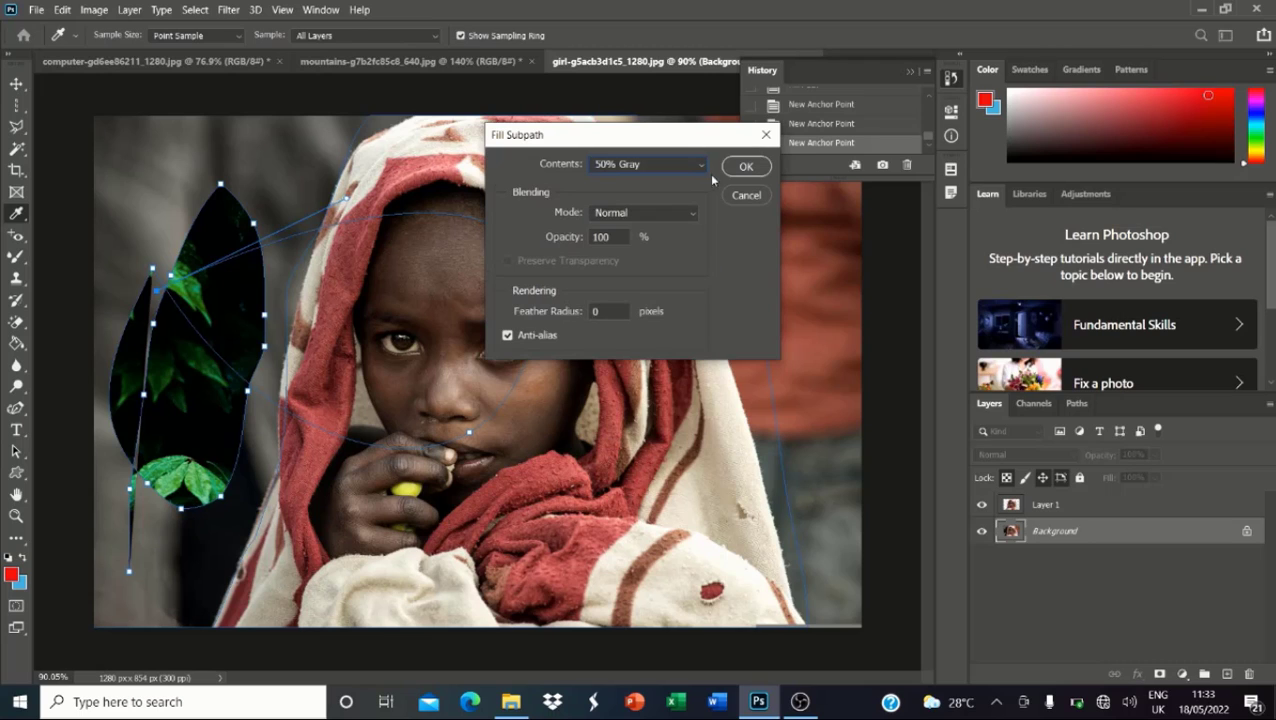
{"action": "key", "text": "Return"}
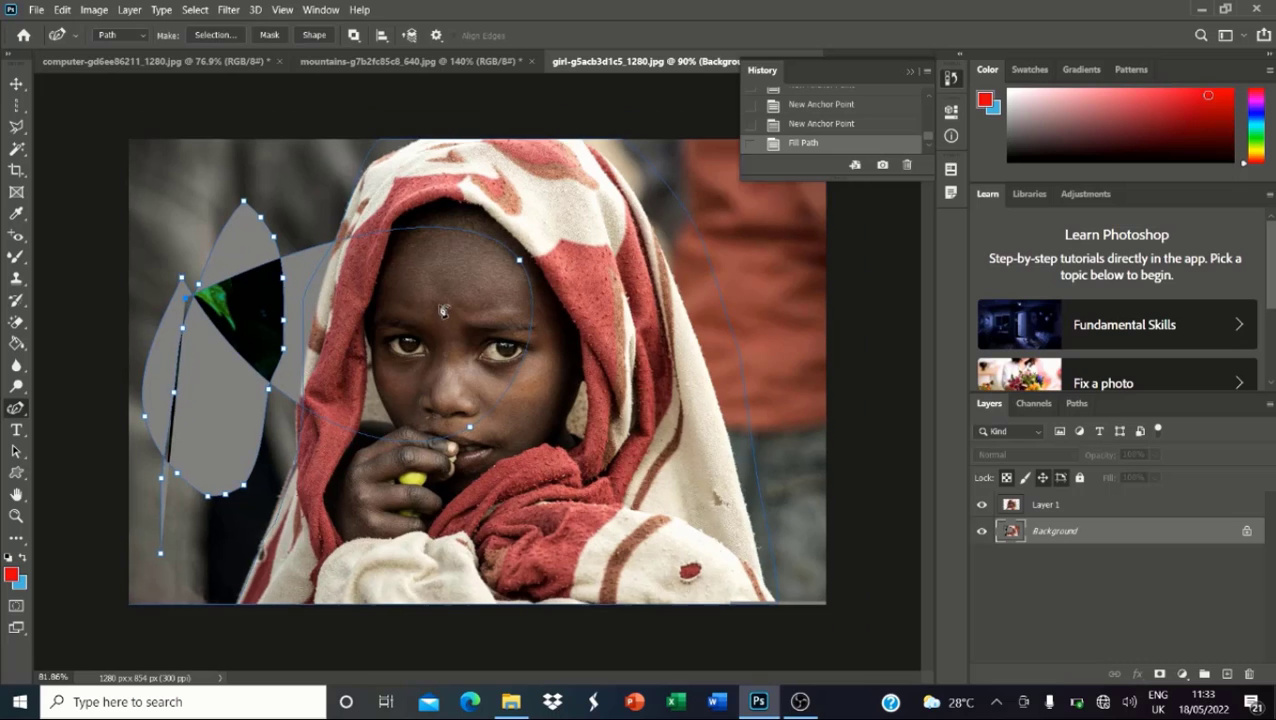
- Remove several anchor points along the upper and inner edges of the leaf-like shape with the Delete Anchor Point tool
{"action": "scroll", "coordinate": [325, 325], "scroll_direction": "up", "scroll_amount": 7}
{"action": "scroll", "coordinate": [490, 308], "scroll_direction": "down", "scroll_amount": 10}
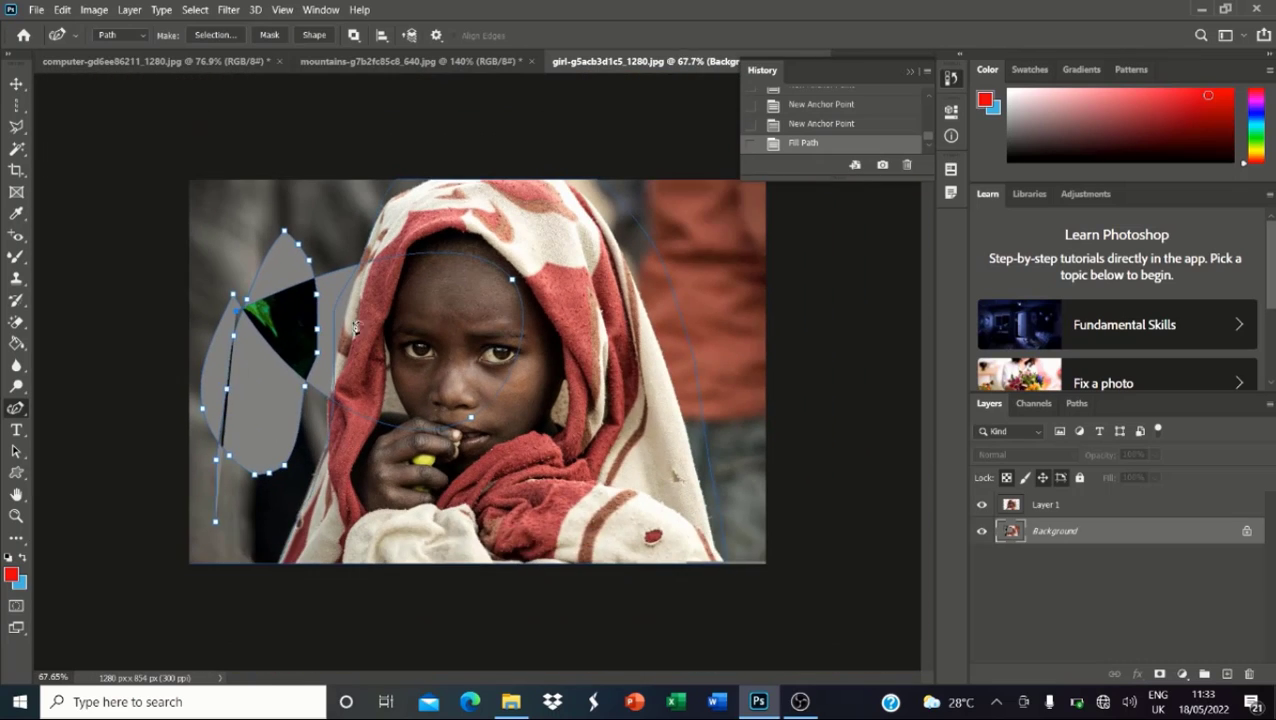
{"action": "scroll", "coordinate": [274, 370], "scroll_direction": "up", "scroll_amount": 2}
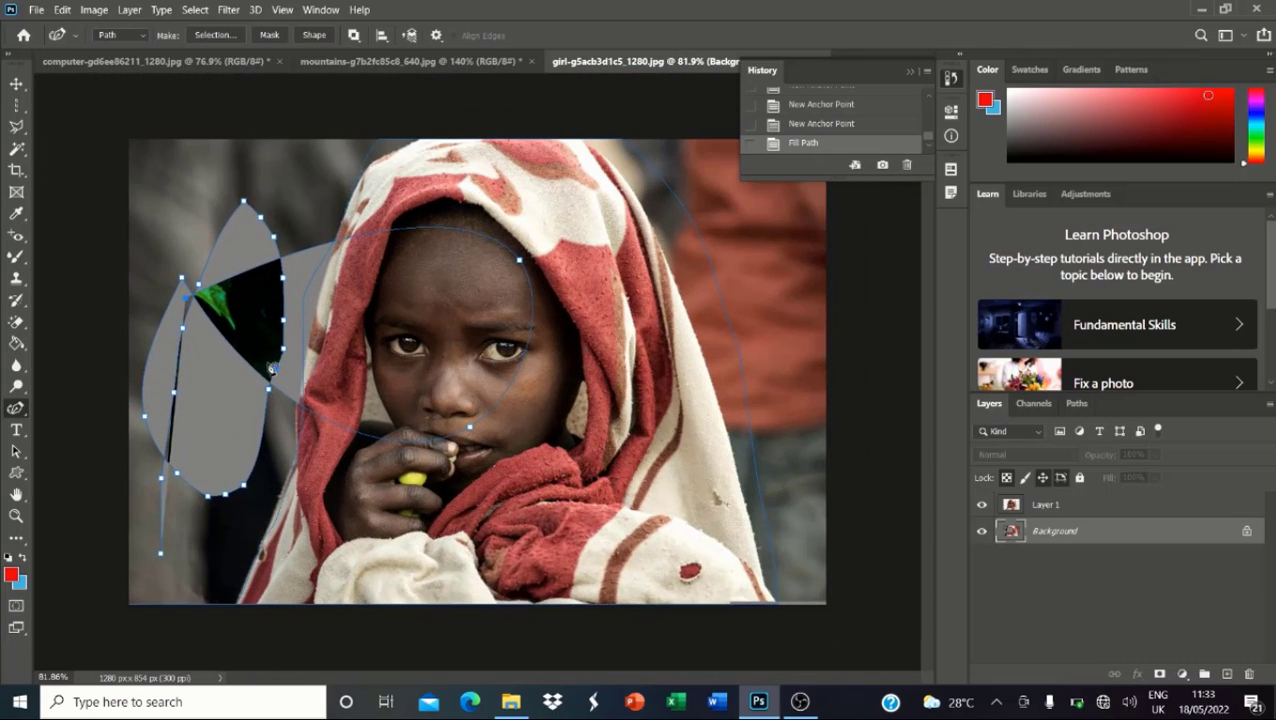
{"action": "right_click", "coordinate": [16, 409]}
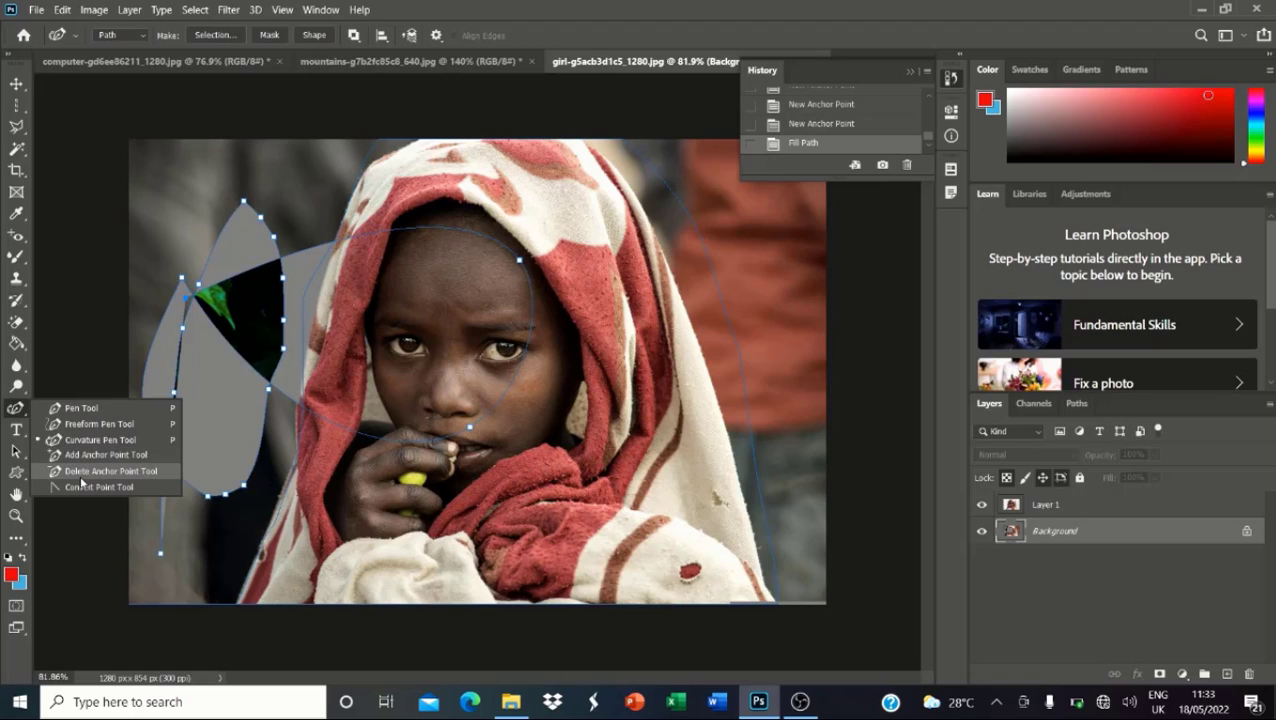
{"action": "left_click", "coordinate": [84, 477]}
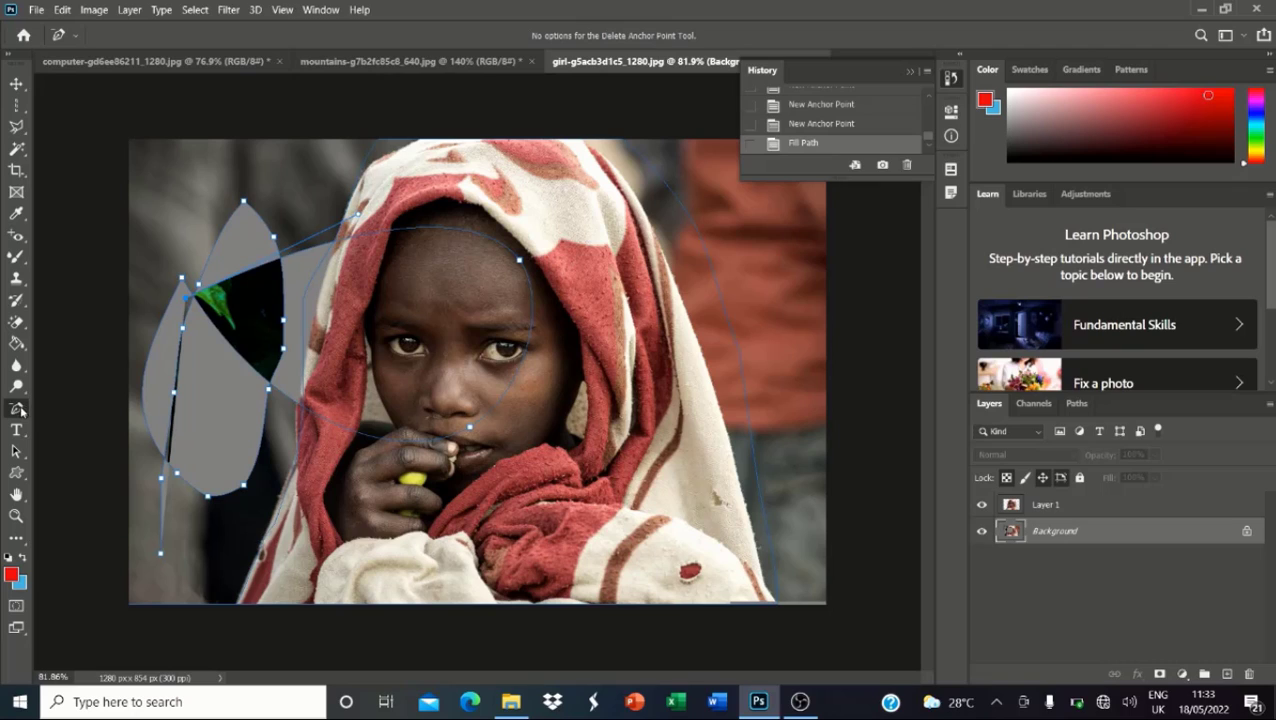
{"action": "left_click", "coordinate": [280, 239]}
{"action": "left_click", "coordinate": [245, 205]}
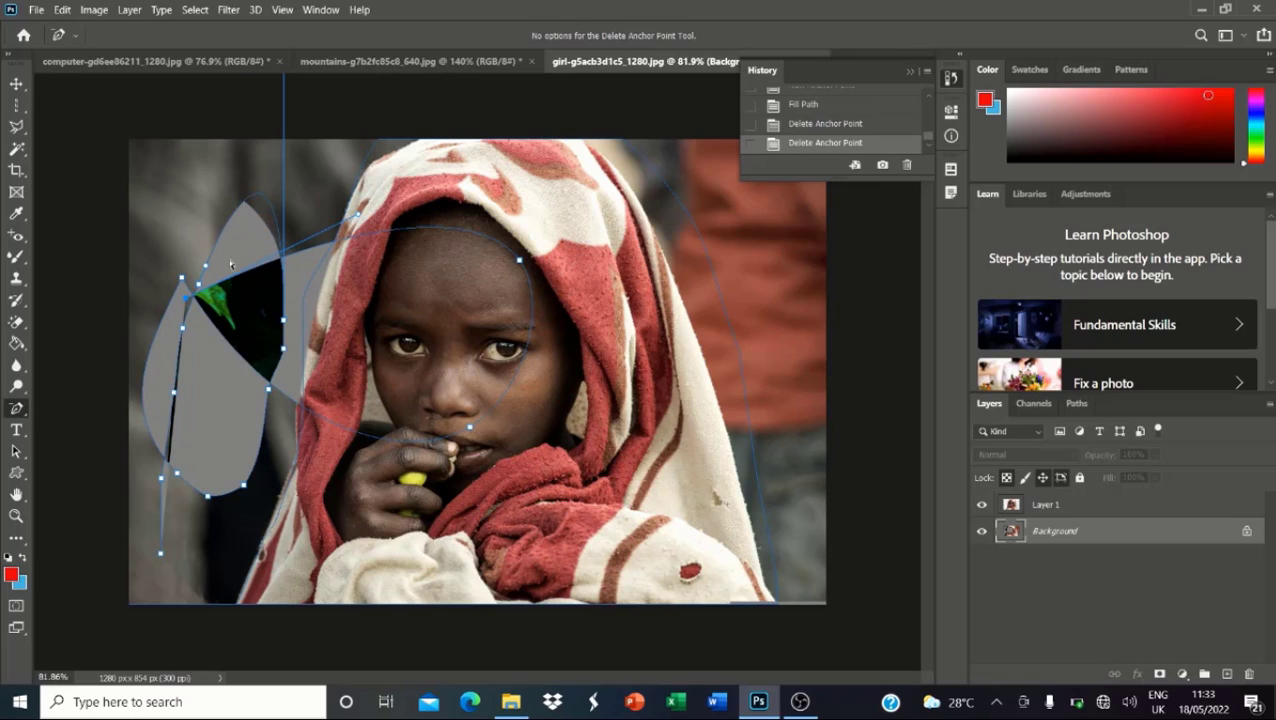
{"action": "left_click", "coordinate": [203, 272]}
{"action": "left_click", "coordinate": [183, 283]}
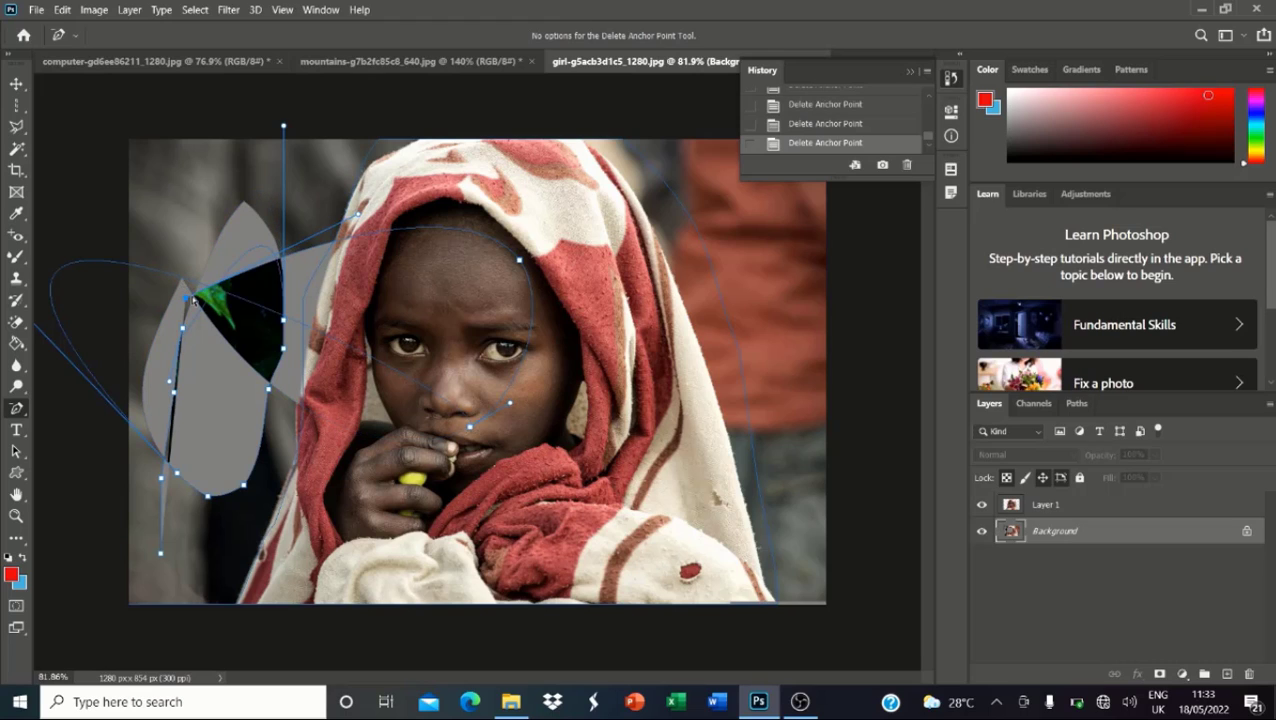
{"action": "left_click", "coordinate": [286, 324]}
- Add three anchor points with the Add Anchor Point tool on the path segments crossing the hood, nose and cheek
{"action": "right_click", "coordinate": [20, 409]}
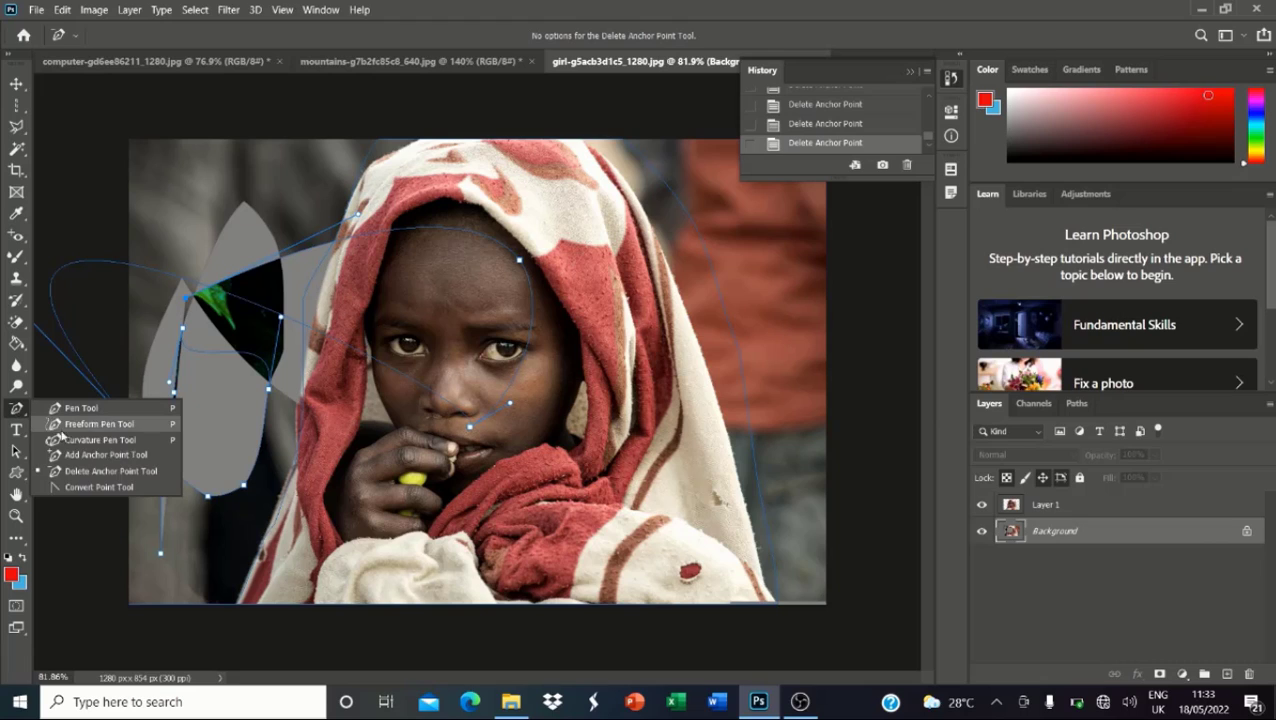
{"action": "left_click", "coordinate": [85, 456]}
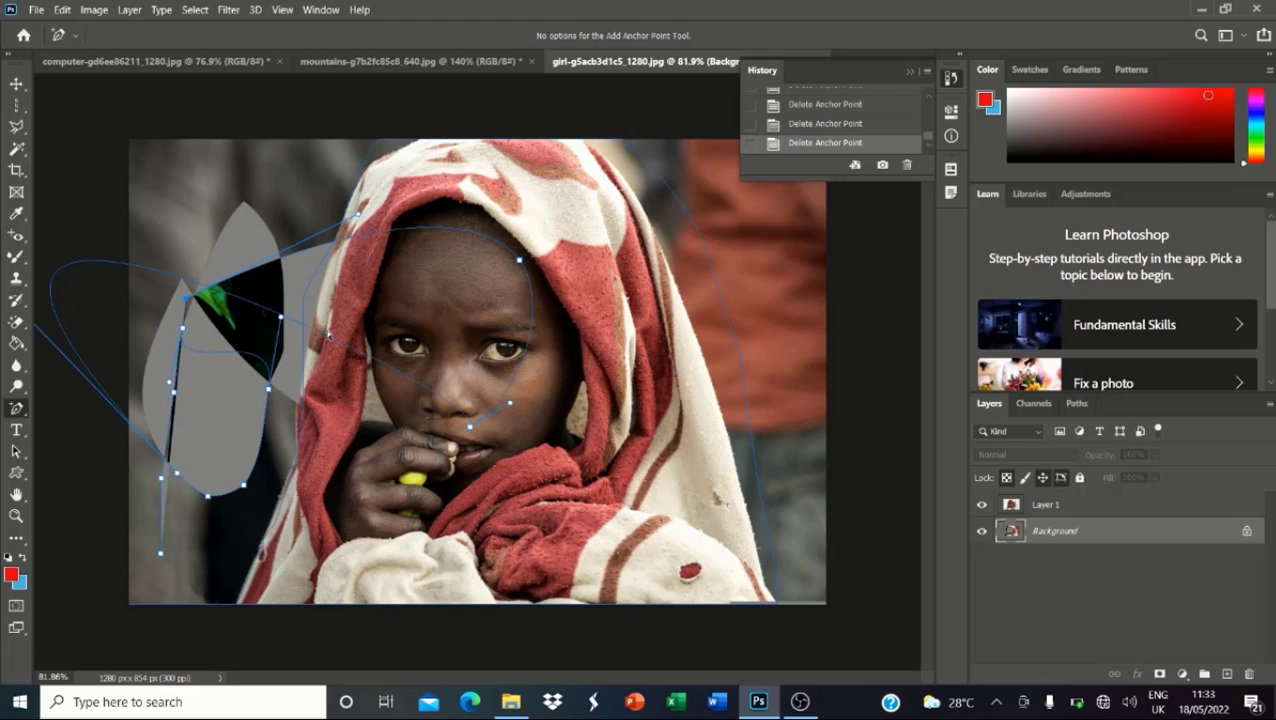
{"action": "left_click_drag", "start_coordinate": [323, 333], "coordinate": [412, 380]}
{"action": "left_click", "coordinate": [440, 401]}
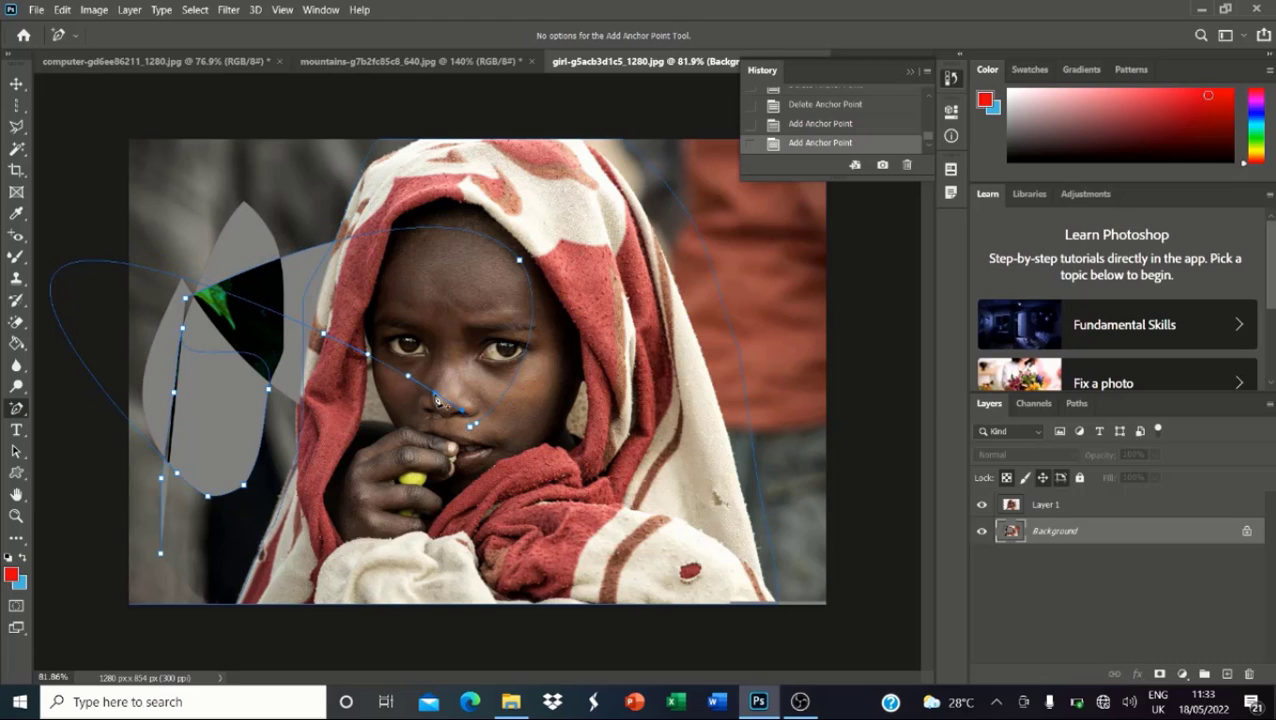
{"action": "left_click_drag", "start_coordinate": [529, 364], "coordinate": [521, 368]}
- Reshape the path over the child's face with the Convert Point tool, adjusting its corner handles and bending the segments near the eye and forehead
{"action": "right_click", "coordinate": [17, 408]}
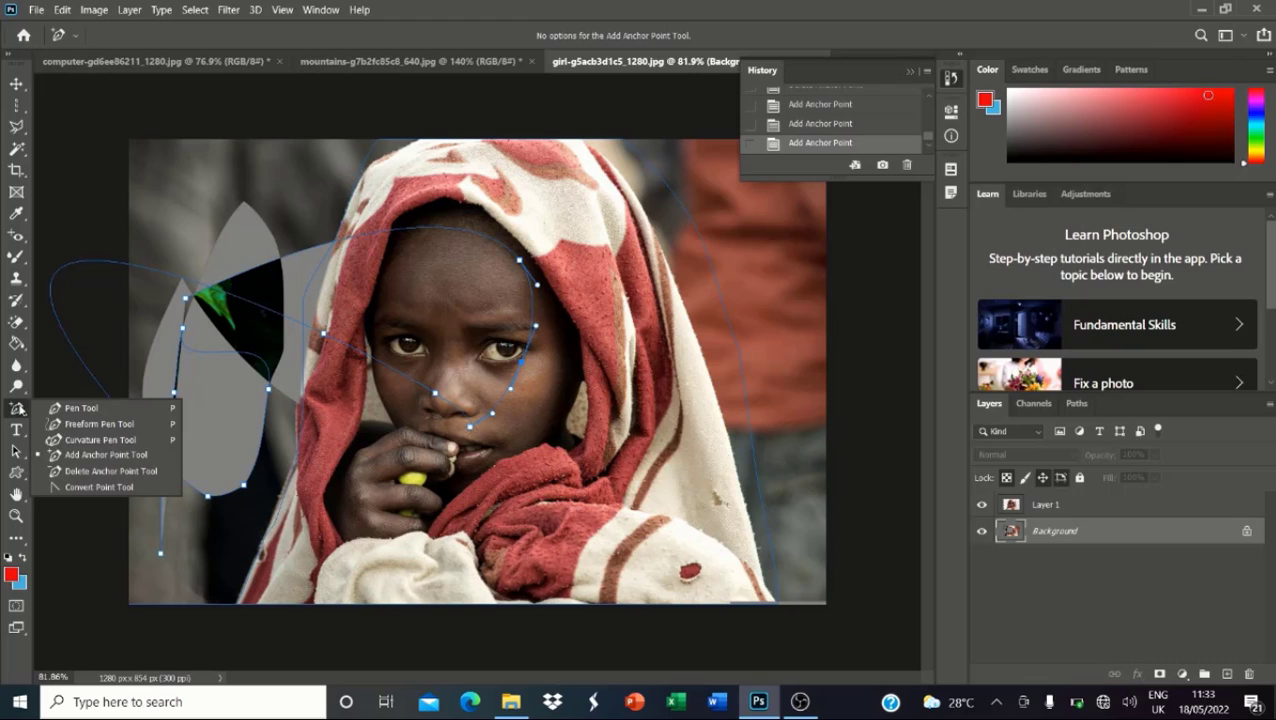
{"action": "left_click", "coordinate": [99, 487]}
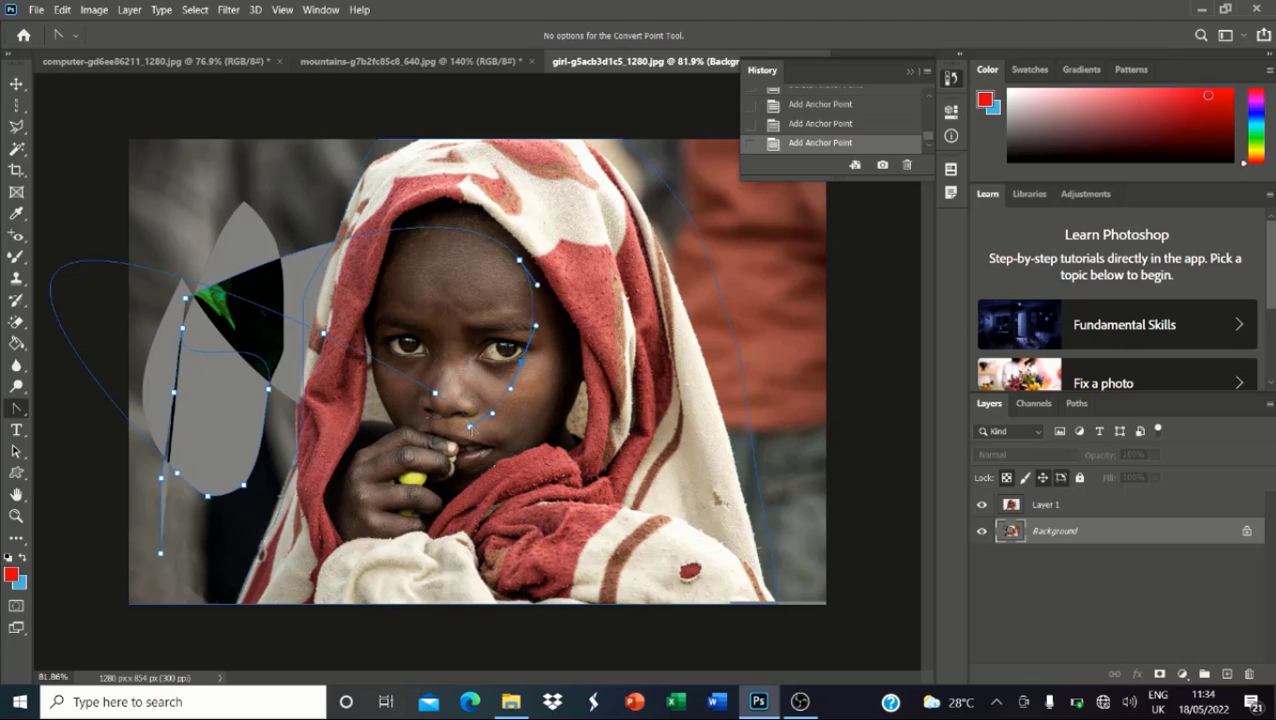
{"action": "left_click_drag", "start_coordinate": [469, 428], "coordinate": [491, 401]}
{"action": "left_click", "coordinate": [521, 400]}
{"action": "left_click", "coordinate": [519, 375]}
{"action": "left_click_drag", "start_coordinate": [522, 356], "coordinate": [427, 323]}
{"action": "left_click_drag", "start_coordinate": [520, 287], "coordinate": [395, 253]}
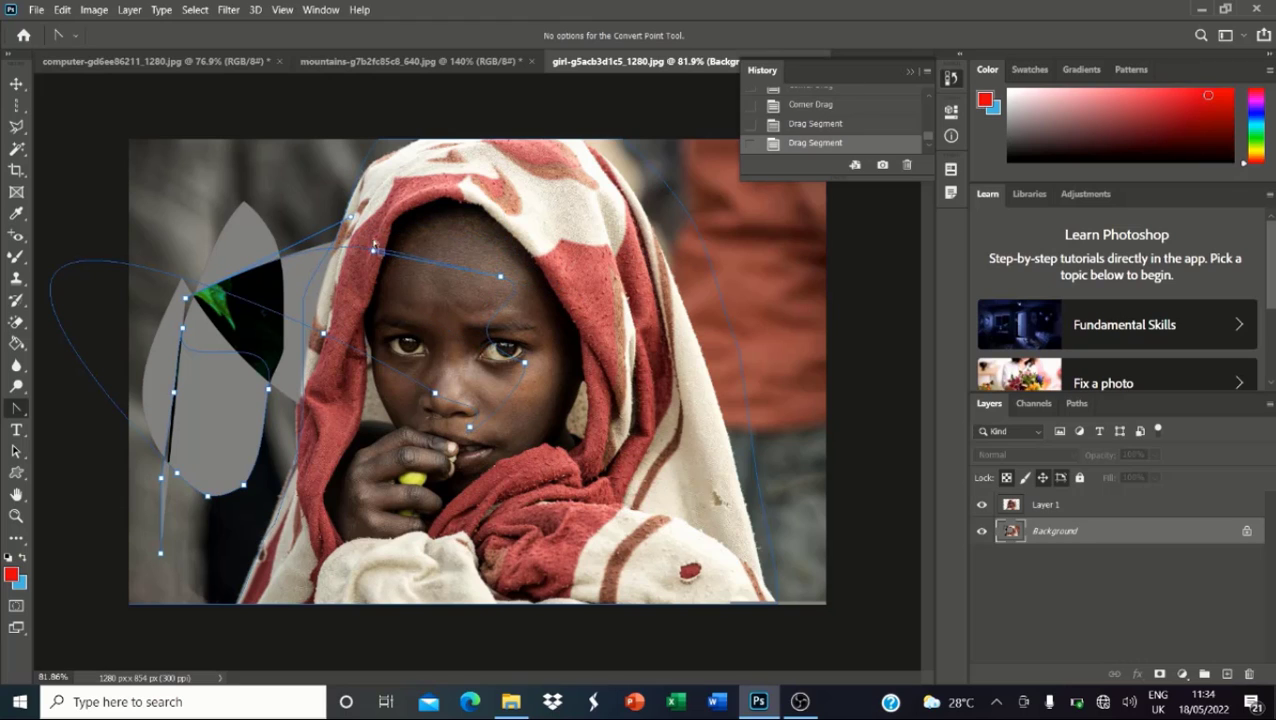
- Switch from the Convert Point tool back to the standard Pen tool and view the whole reshaped path on the photo
{"action": "left_click", "coordinate": [16, 409]}
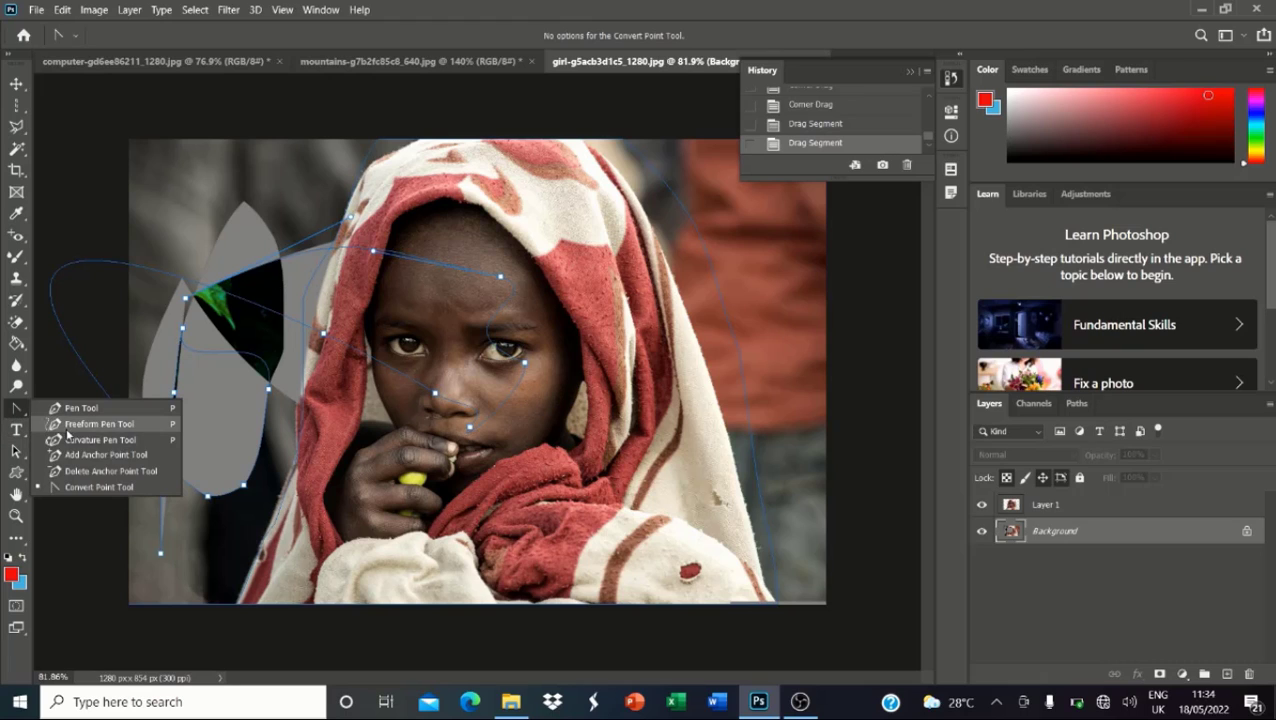
{"action": "left_click", "coordinate": [75, 487]}
{"action": "left_click", "coordinate": [17, 410]}
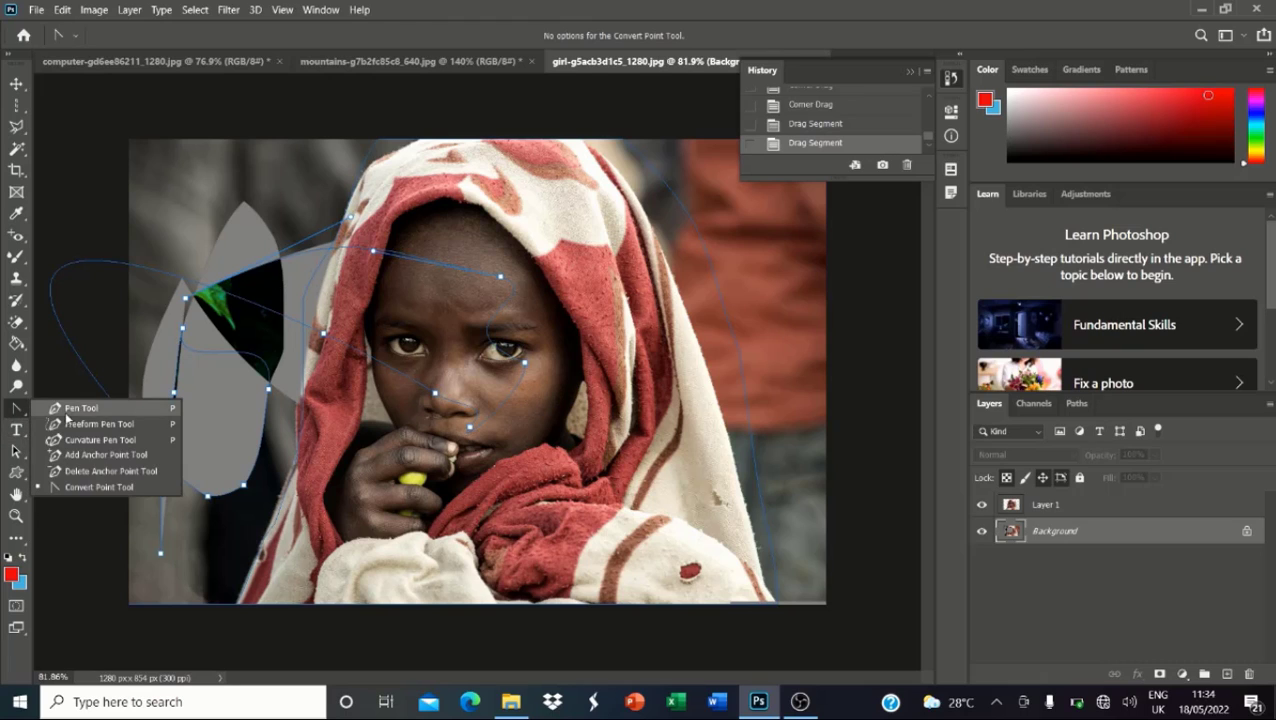
{"action": "left_click", "coordinate": [75, 408]}
{"action": "scroll", "coordinate": [447, 392], "scroll_direction": "down", "scroll_amount": 2}
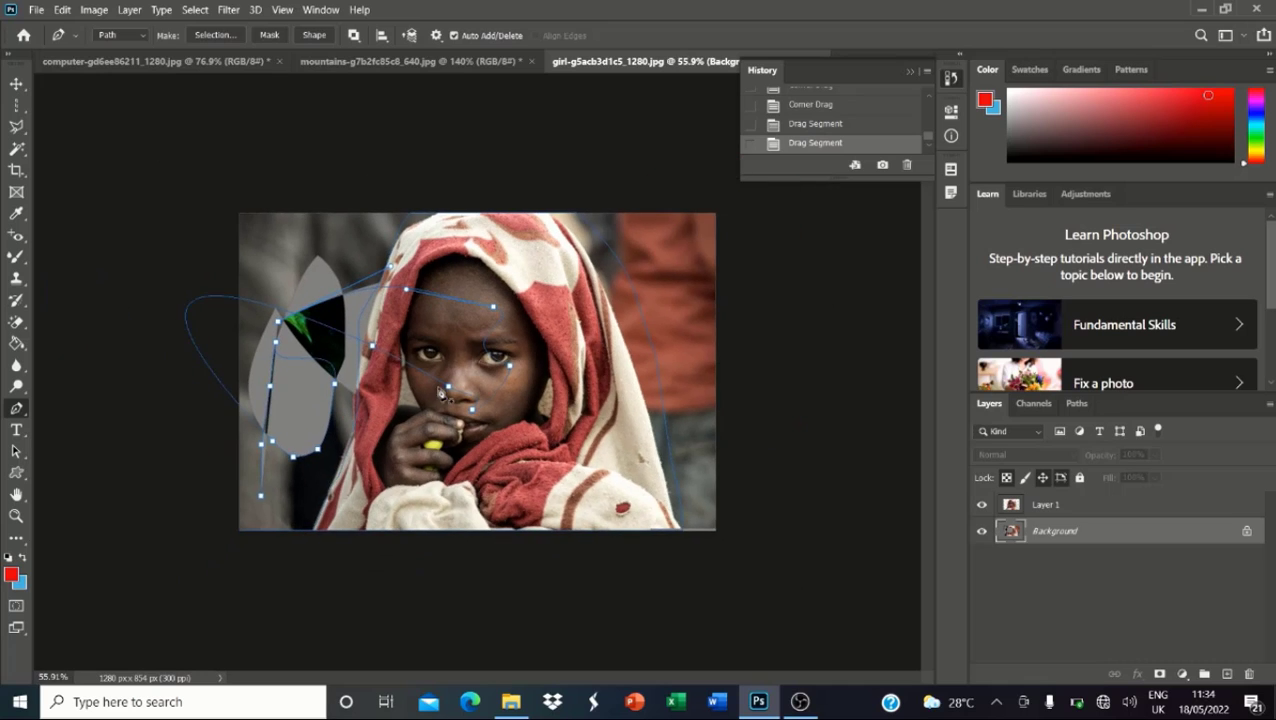
{"action": "scroll", "coordinate": [447, 392], "scroll_direction": "up", "scroll_amount": 3}
{"action": "scroll", "coordinate": [449, 385], "scroll_direction": "down", "scroll_amount": 3}
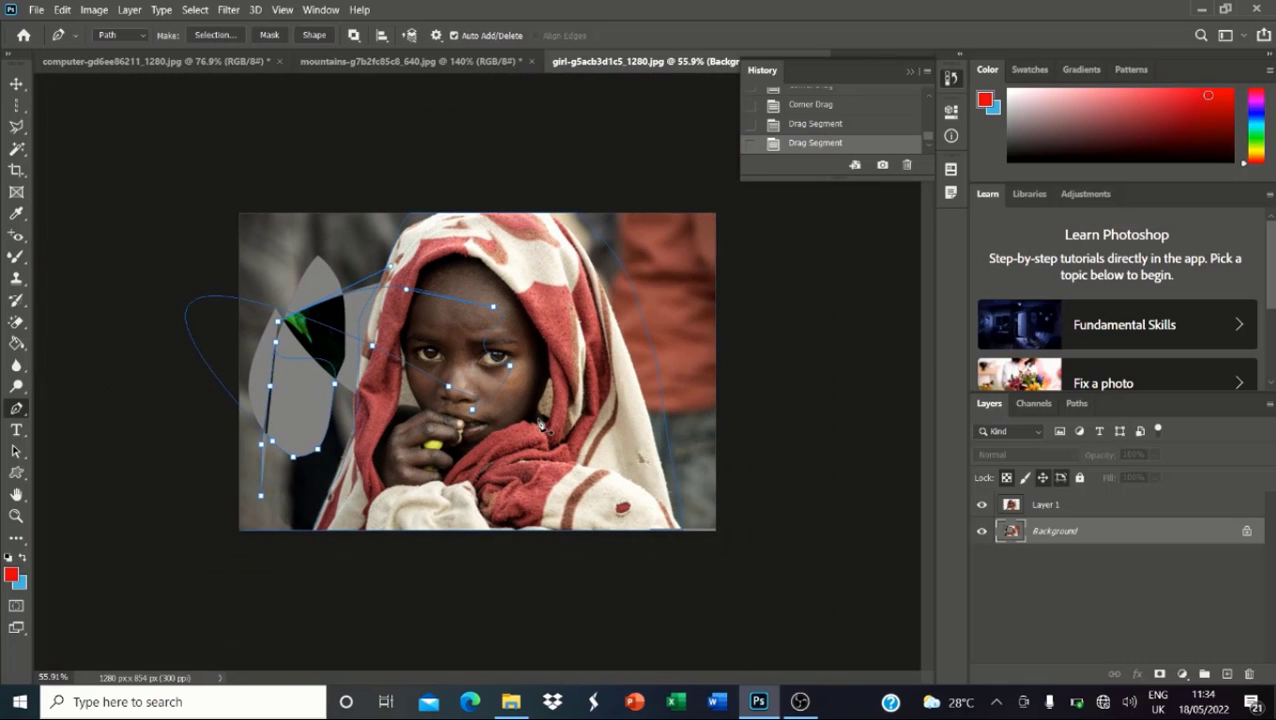